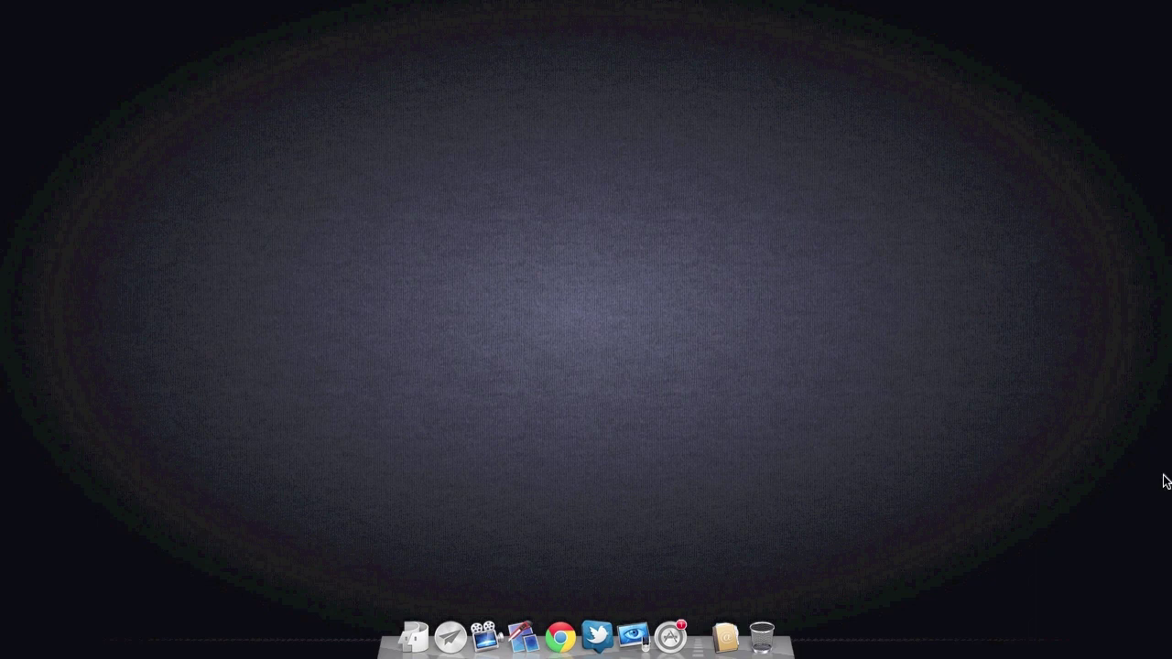
Open Posterino's Getting Started window from the Dock icon's shortcut menu.
right_click(523, 632)
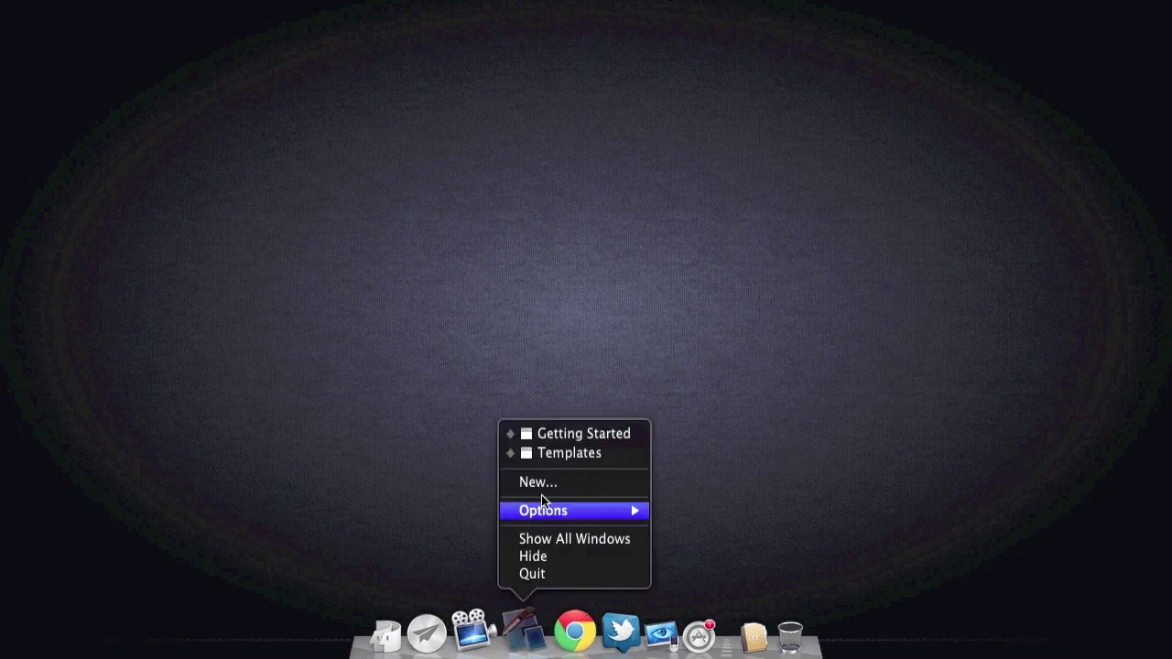
click(576, 434)
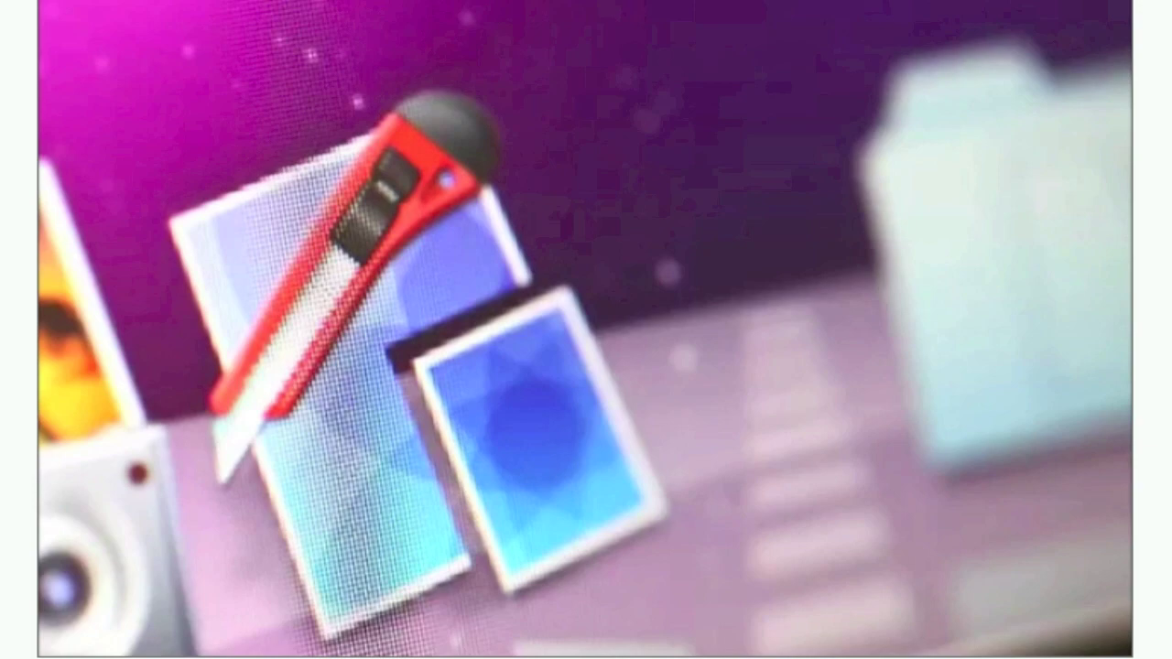
Play the intro video and create a Classic poster at 20 x 30 in, Portrait.
click(81, 623)
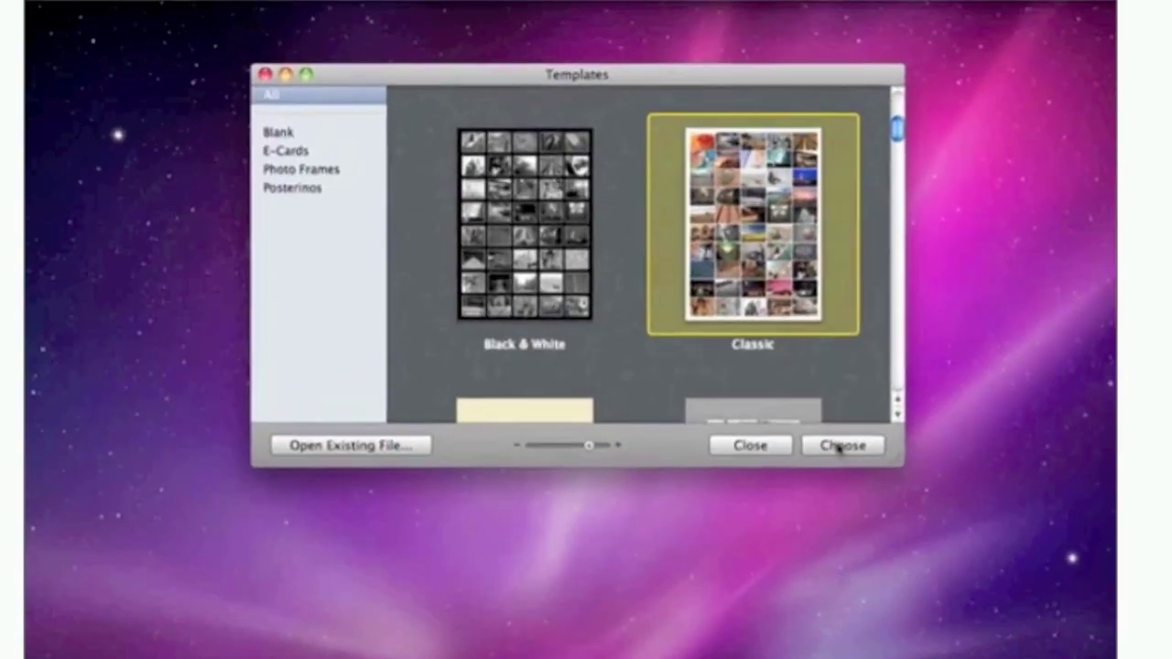
click(840, 446)
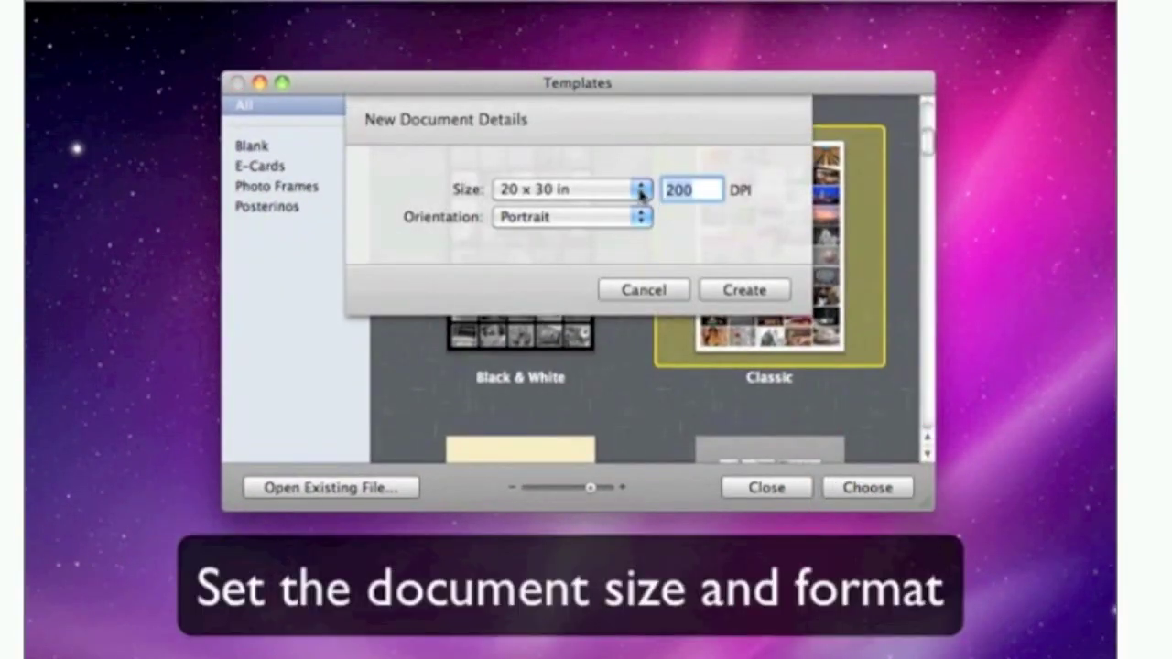
click(640, 190)
click(639, 189)
click(643, 217)
click(643, 217)
click(732, 291)
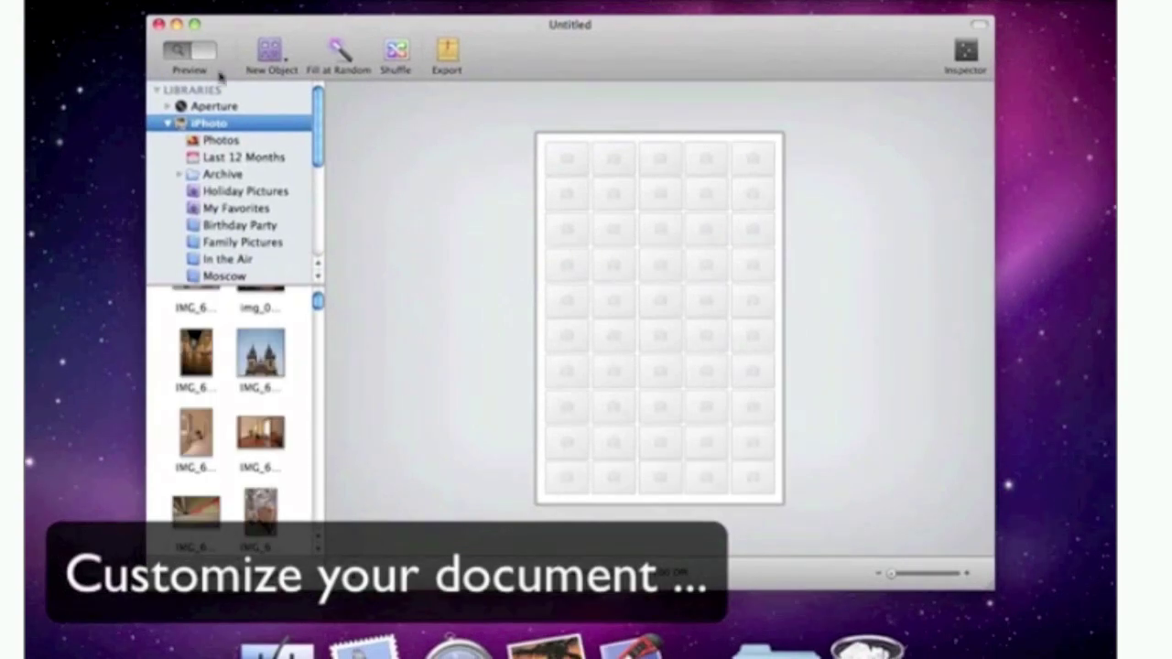
In layout view, reduce the grid to 3x4 images with 3 x 2 cell format.
click(198, 53)
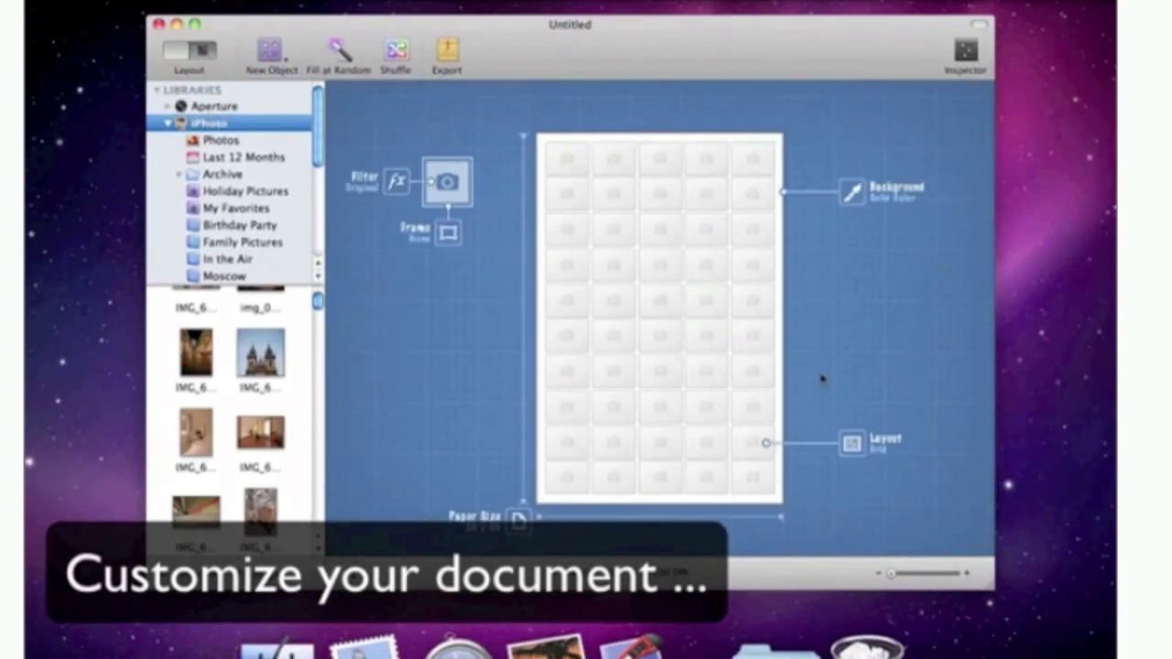
click(852, 445)
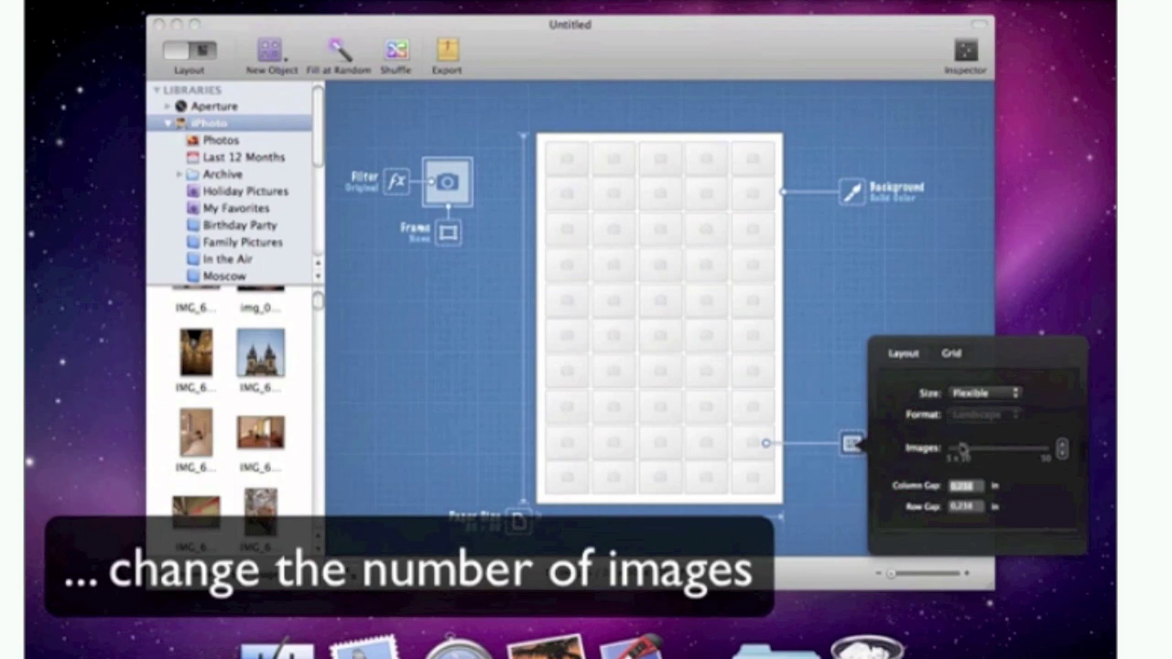
click(961, 447)
drag(962, 447, 961, 448)
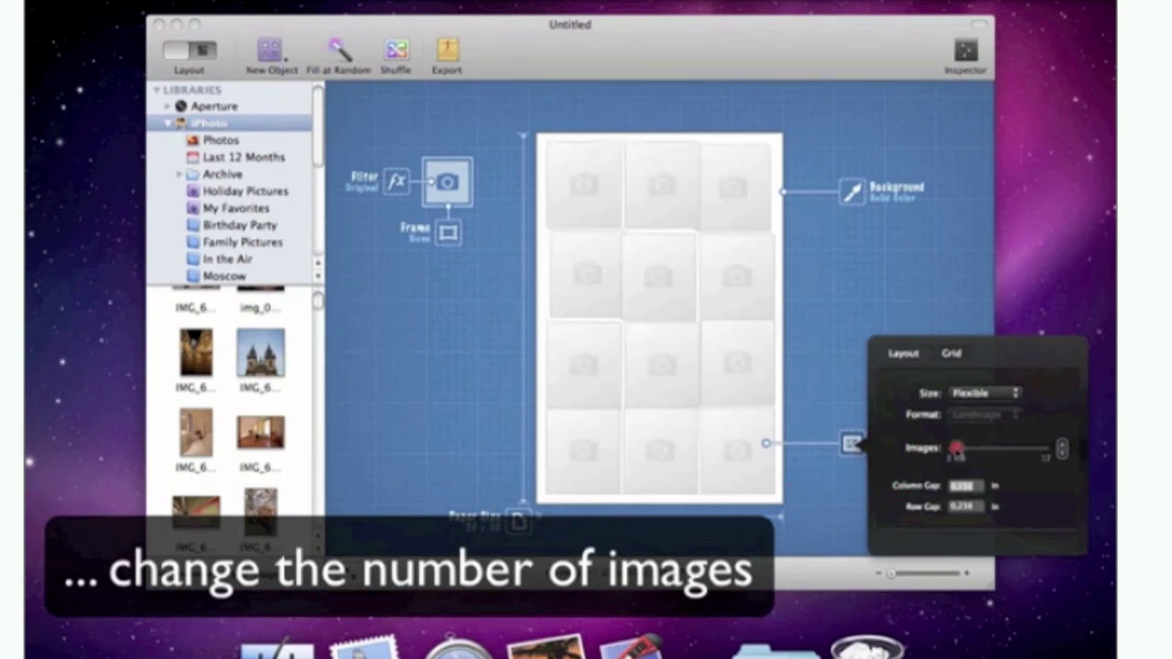
click(966, 392)
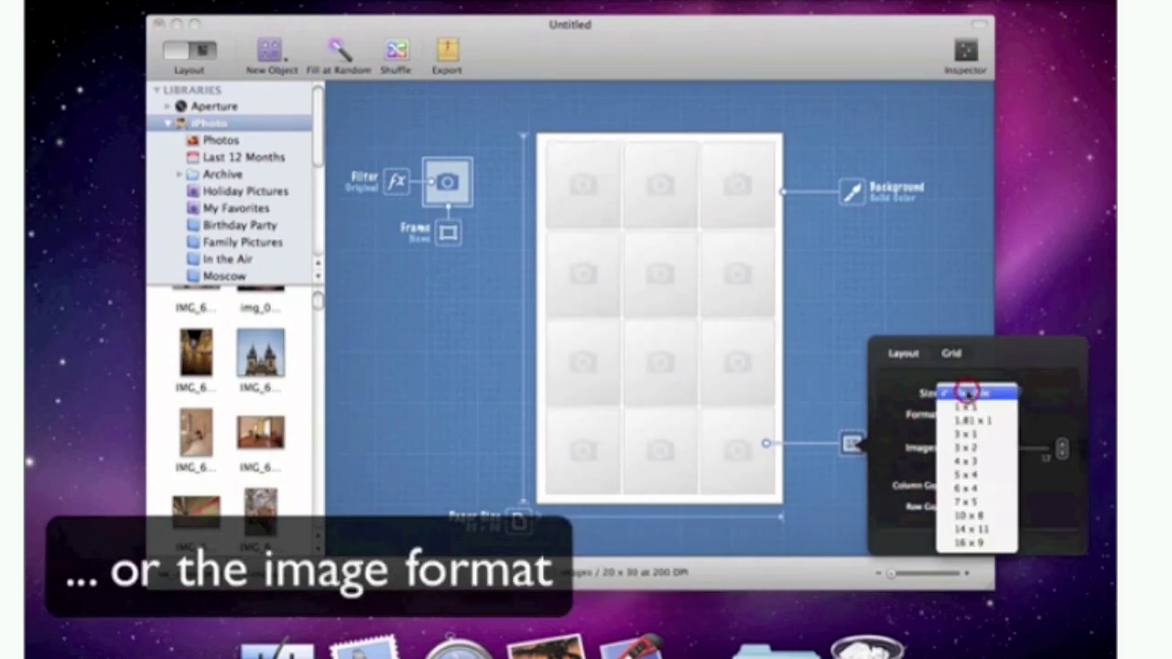
click(976, 448)
click(831, 395)
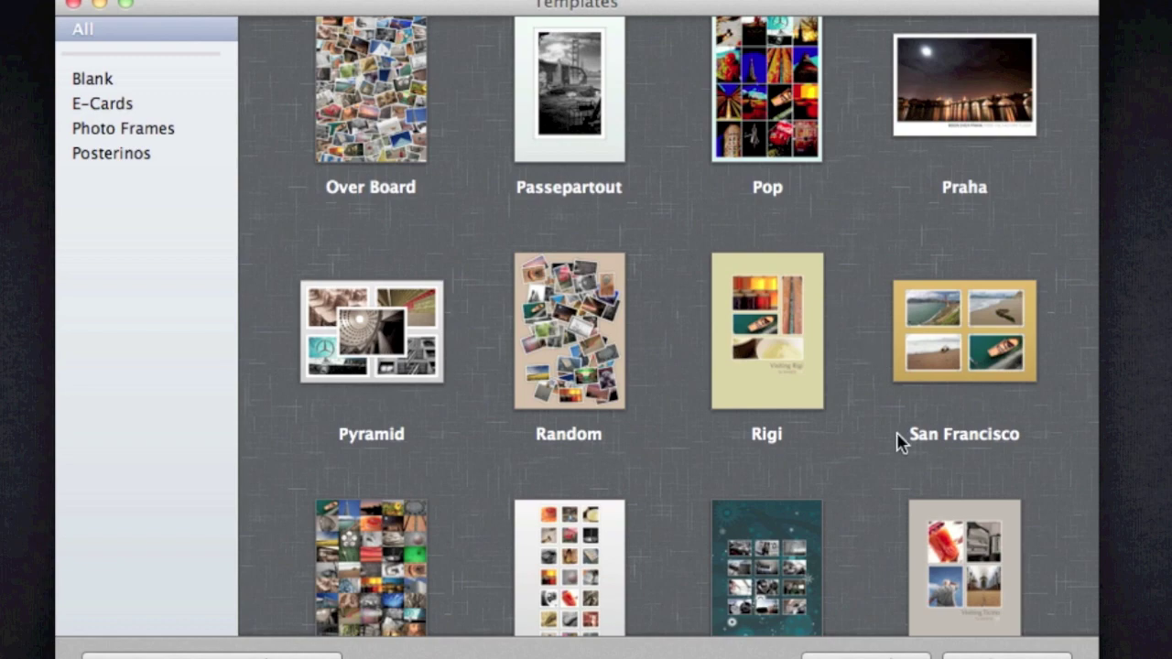
Create a new Frankfurt-template poster, keeping 20 x 30 in and Portrait orientation.
scroll(897, 436, down, 5)
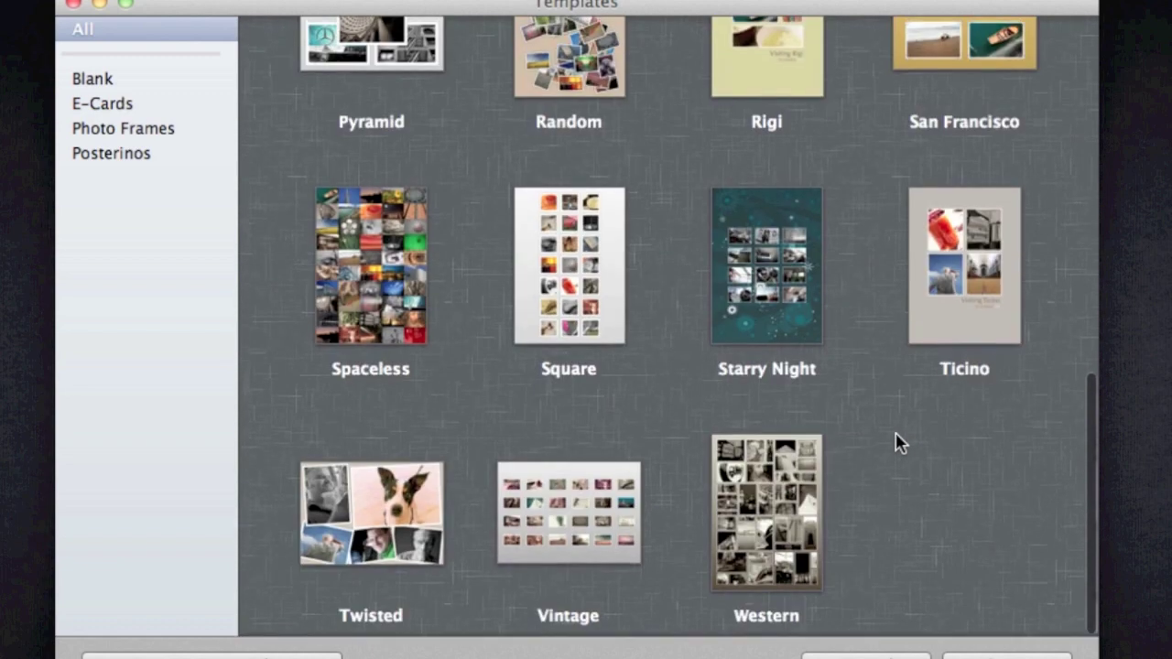
scroll(895, 439, up, 4)
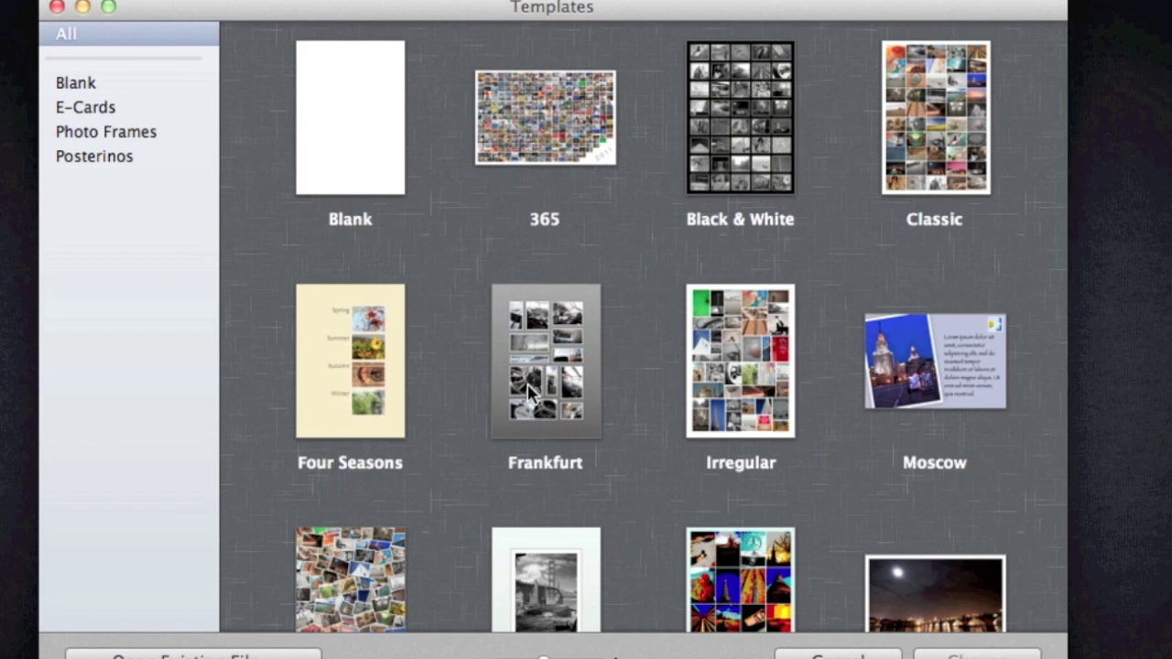
click(528, 391)
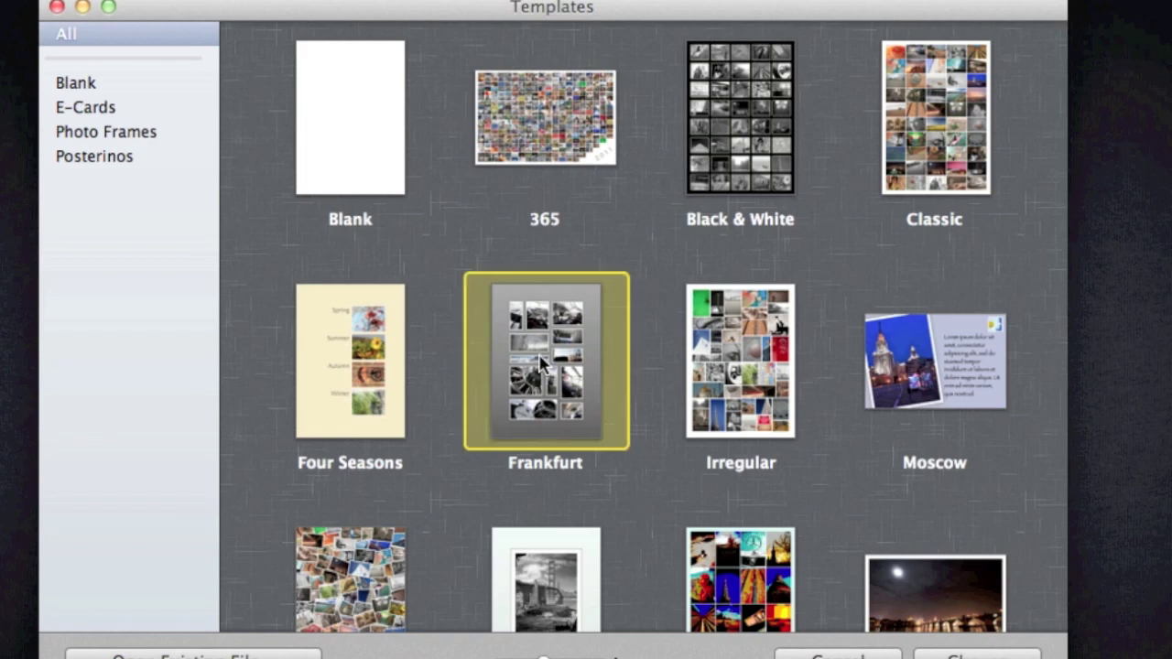
click(977, 654)
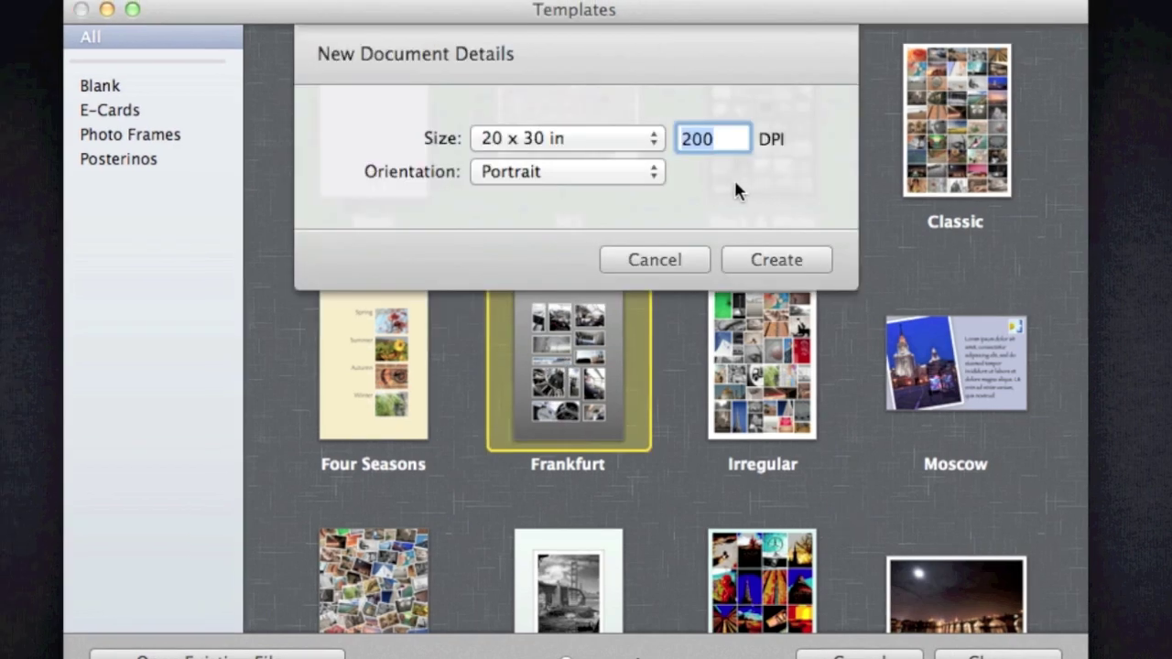
click(613, 172)
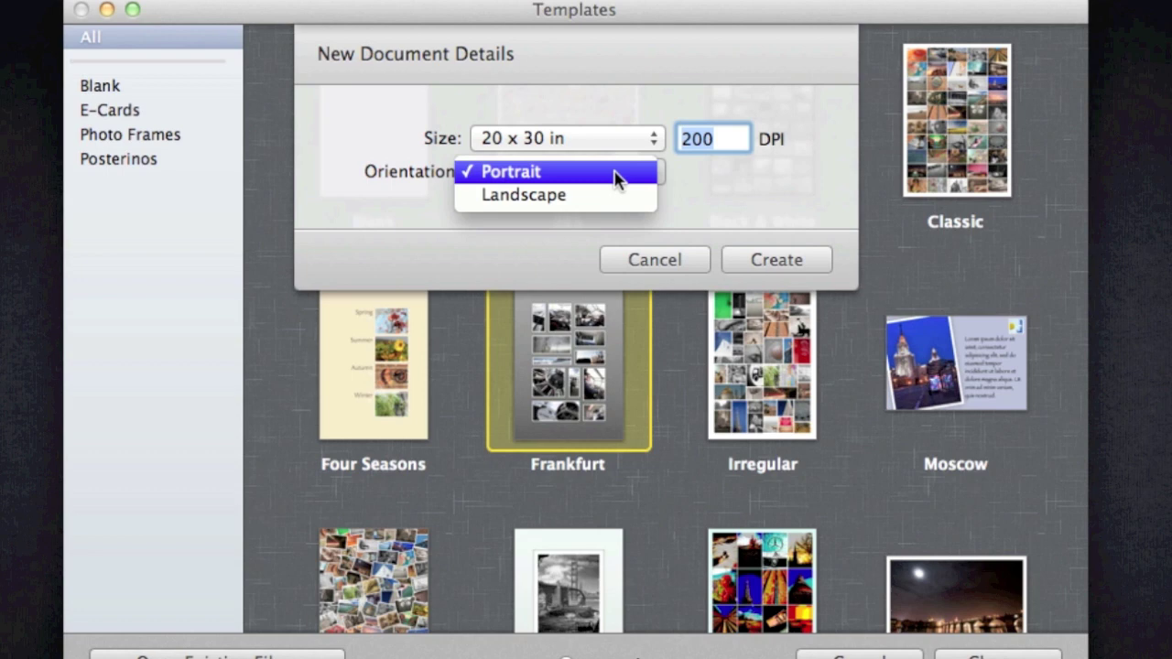
click(618, 174)
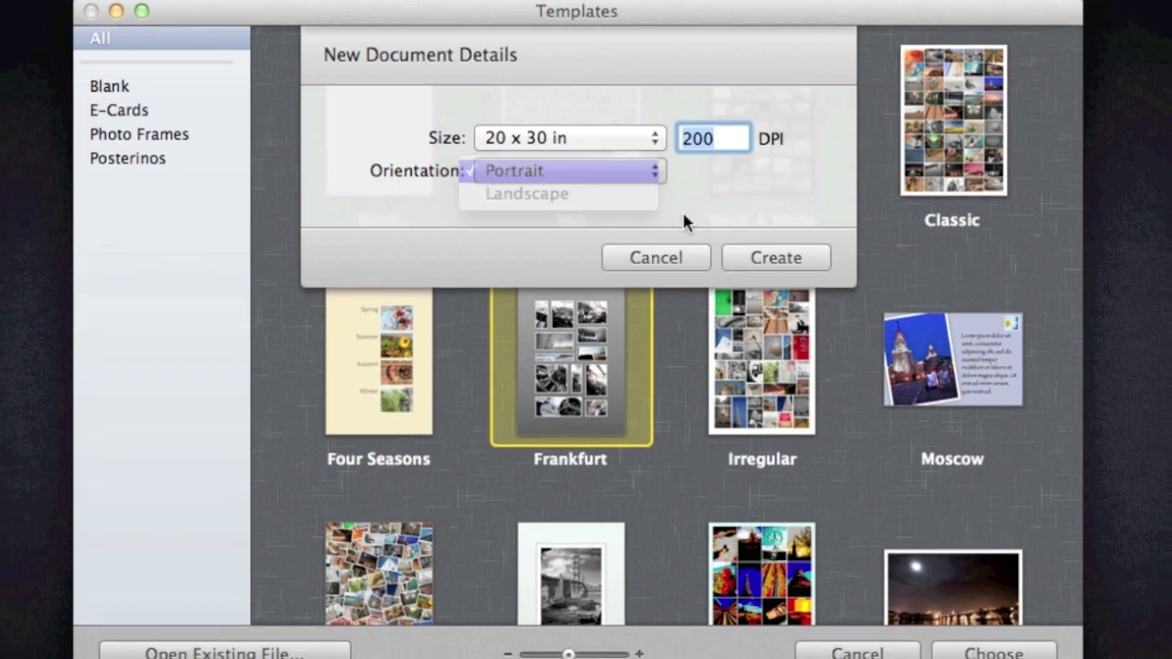
click(638, 137)
click(639, 140)
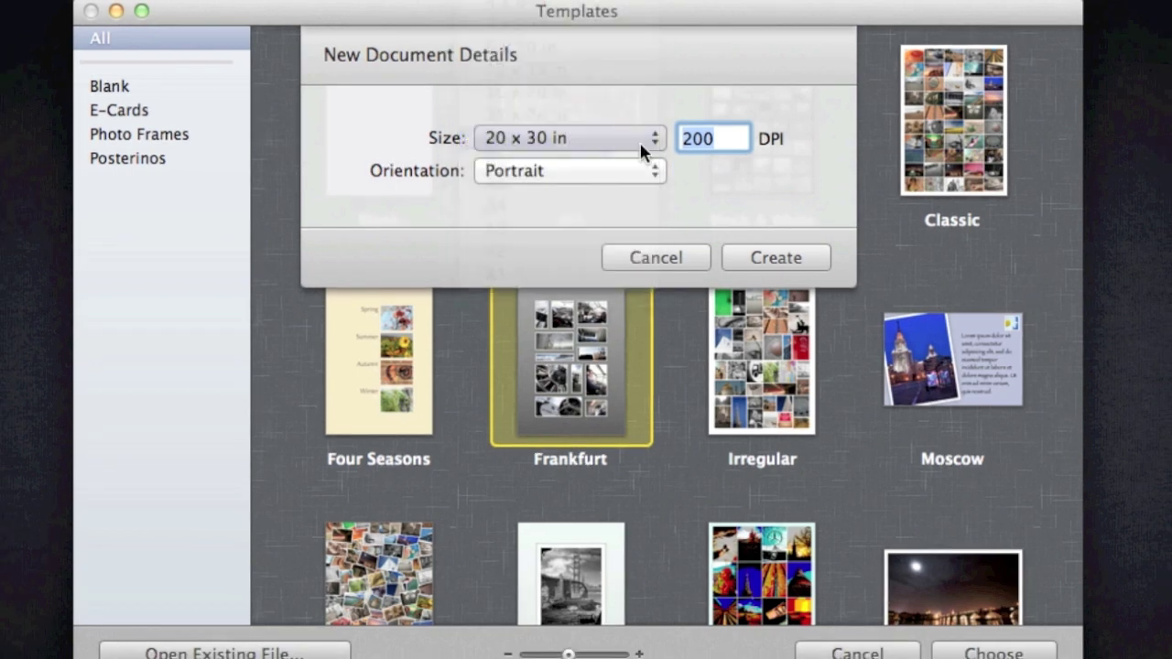
click(789, 259)
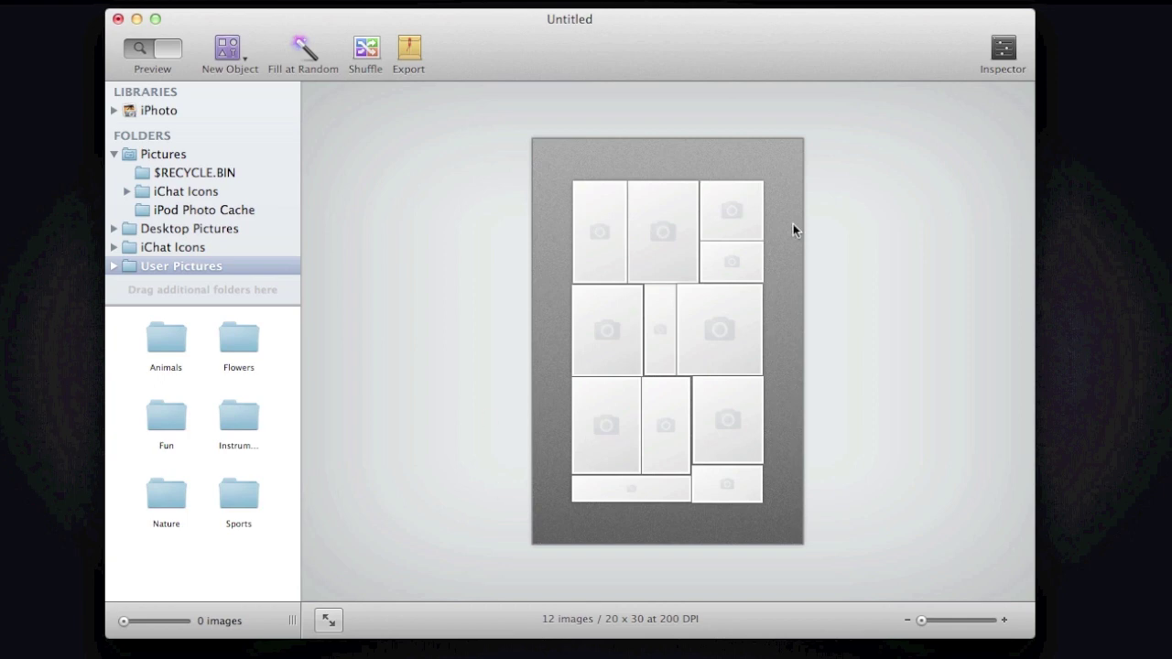
Switch the poster to Layout view and glance through the Arrange and File menus.
click(165, 51)
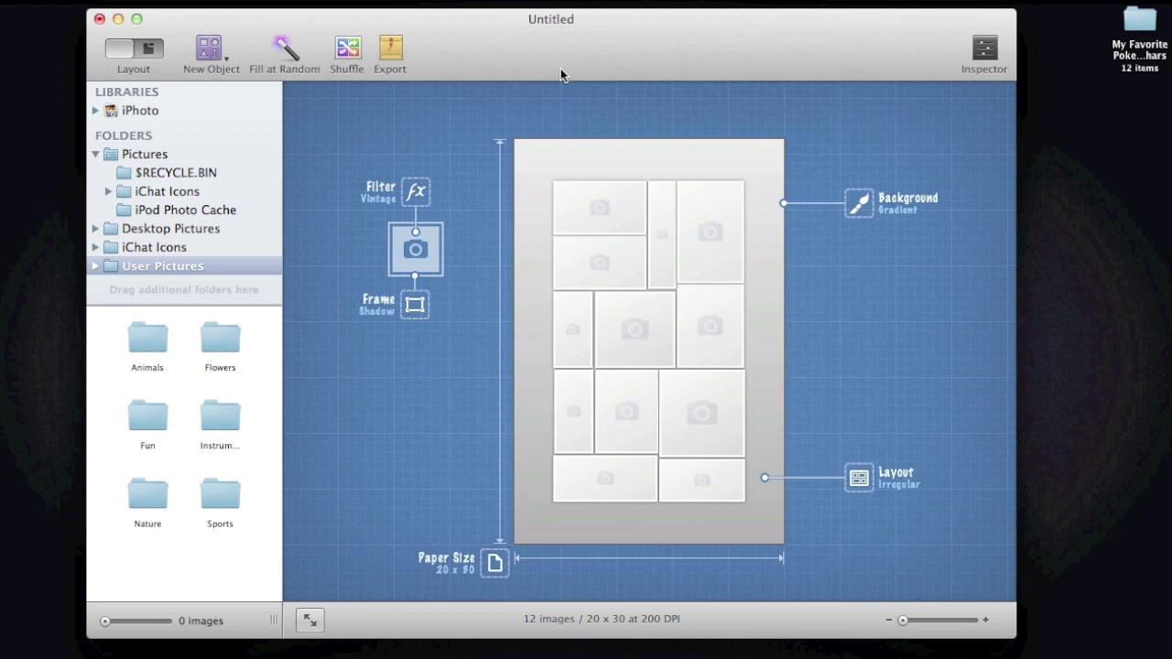
click(224, 0)
mouse_move(274, 0)
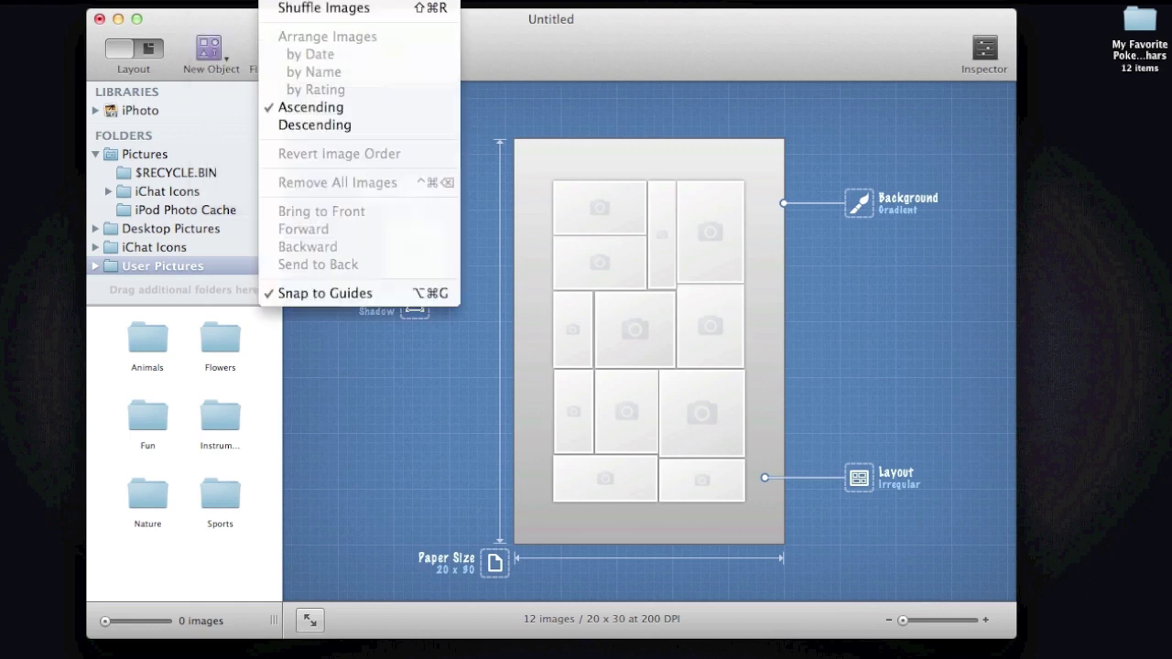
mouse_move(133, 0)
key(Escape)
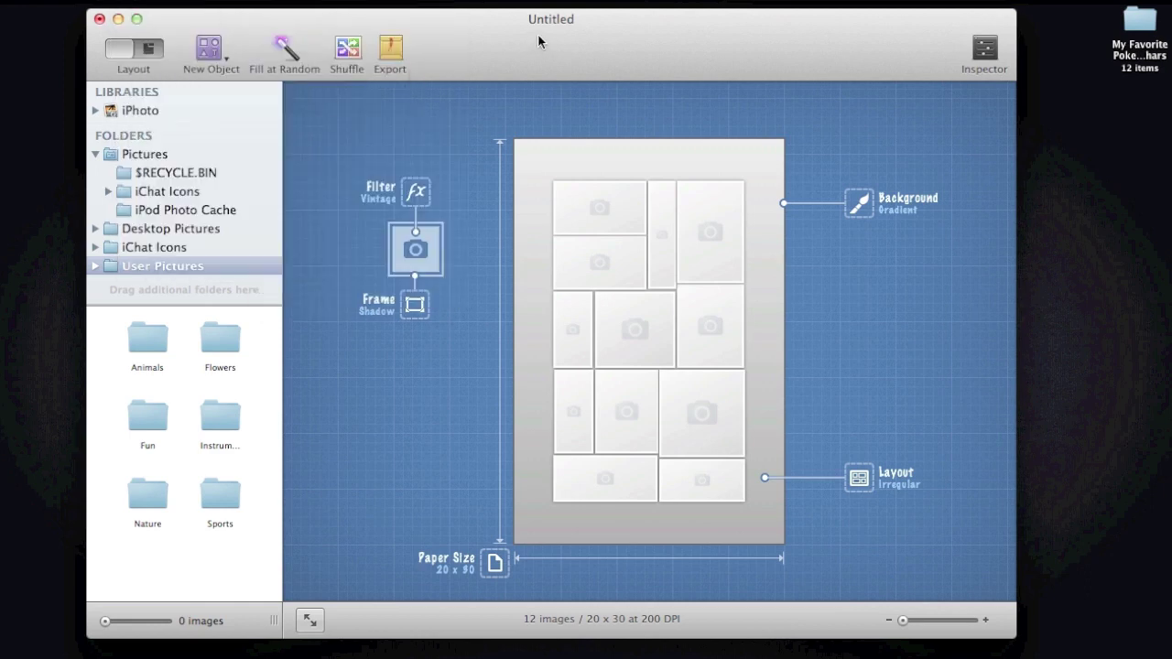
Browse the Pictures folder and then the iPhoto library as image sources.
click(140, 155)
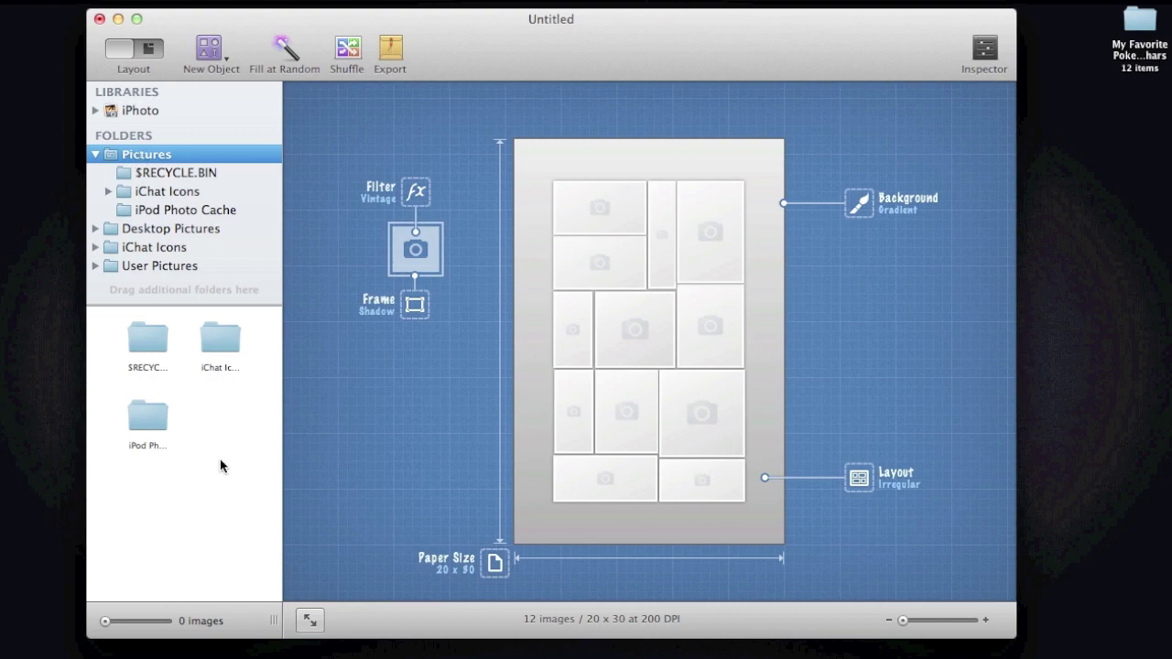
mouse_move(220, 417)
mouse_down()
mouse_move(193, 555)
mouse_move(218, 421)
mouse_up()
click(145, 111)
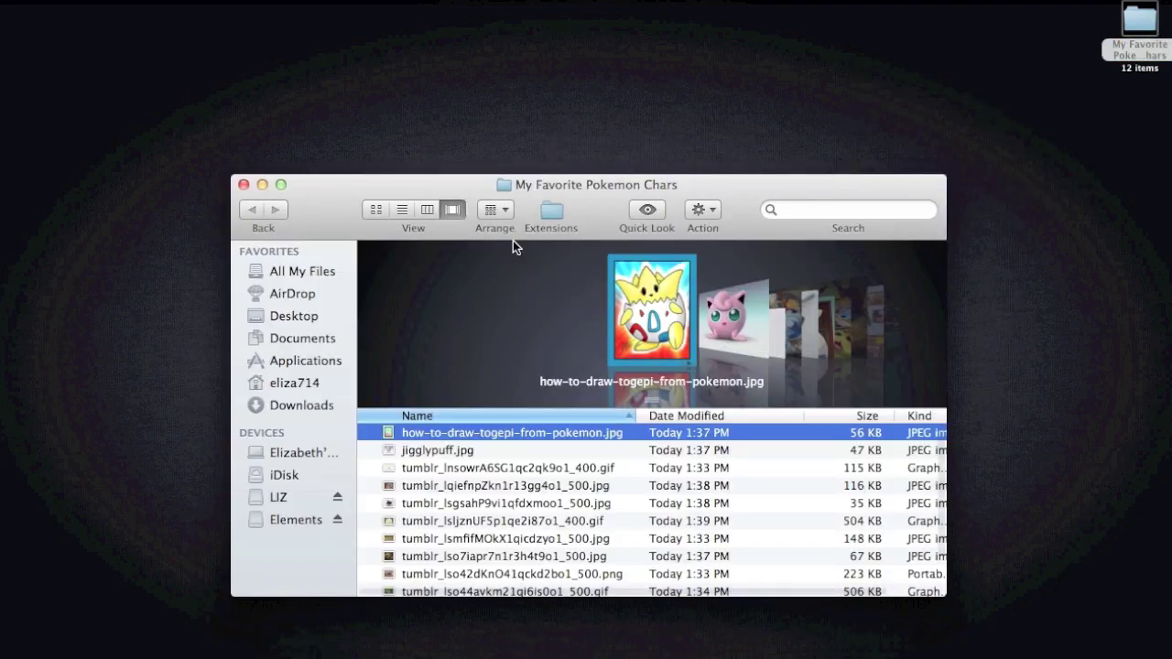
scroll(679, 447, down, 3)
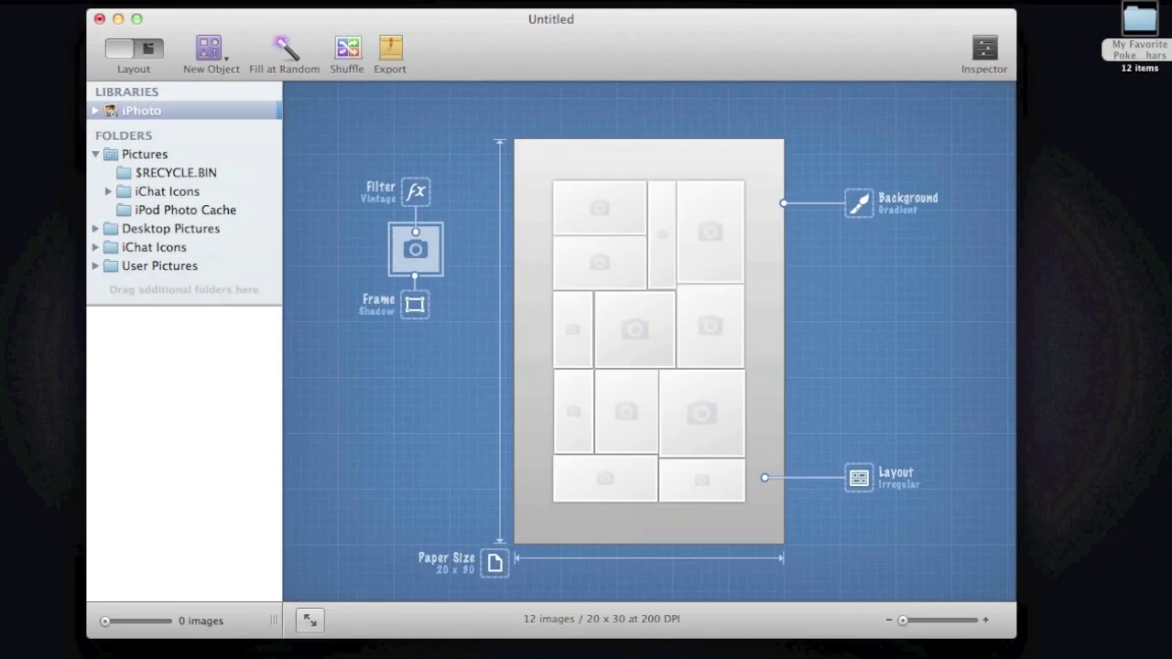
click(137, 0)
Import the Desktop folder My Favorite Pokemon Chars and scroll through its 12 images.
click(195, 190)
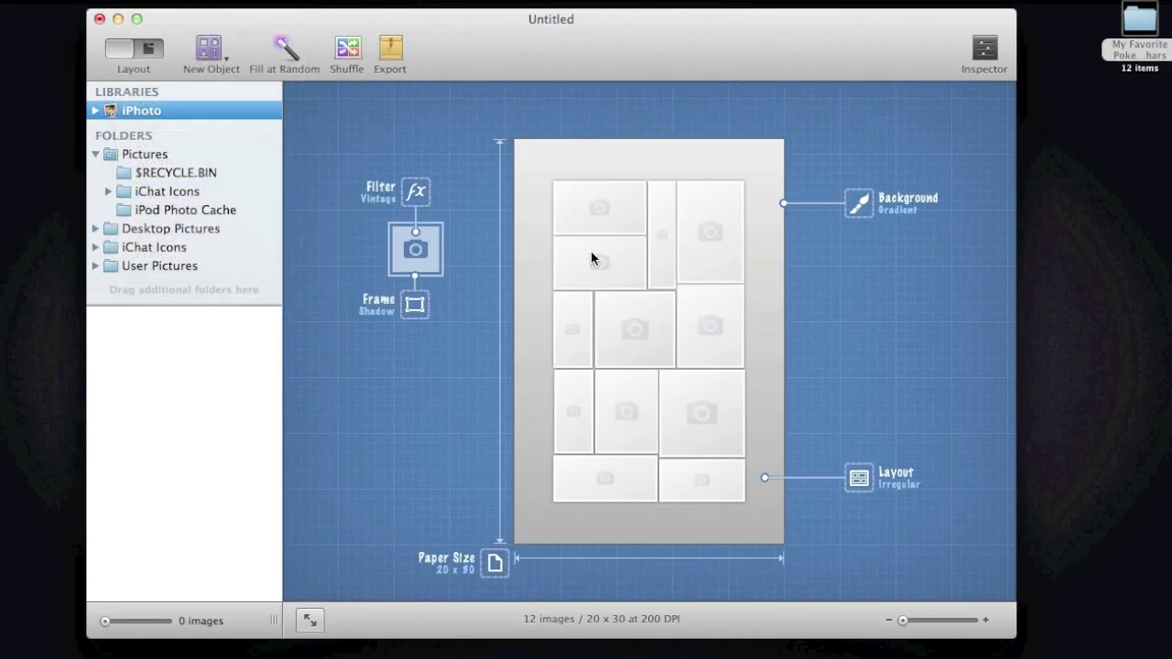
click(336, 174)
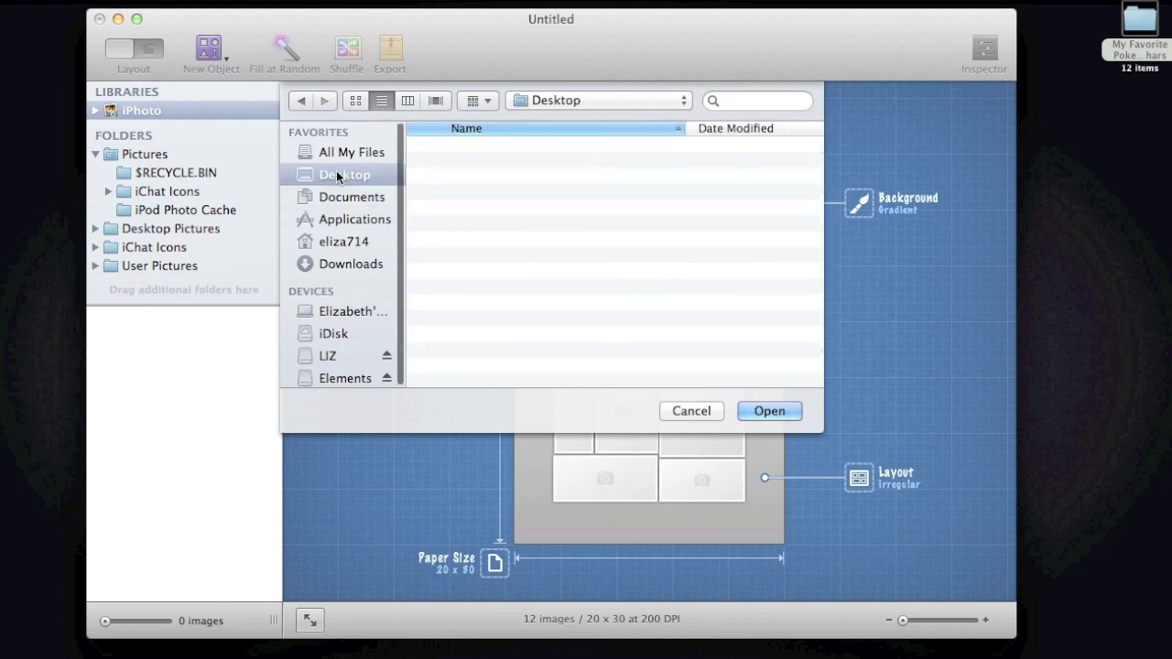
click(531, 146)
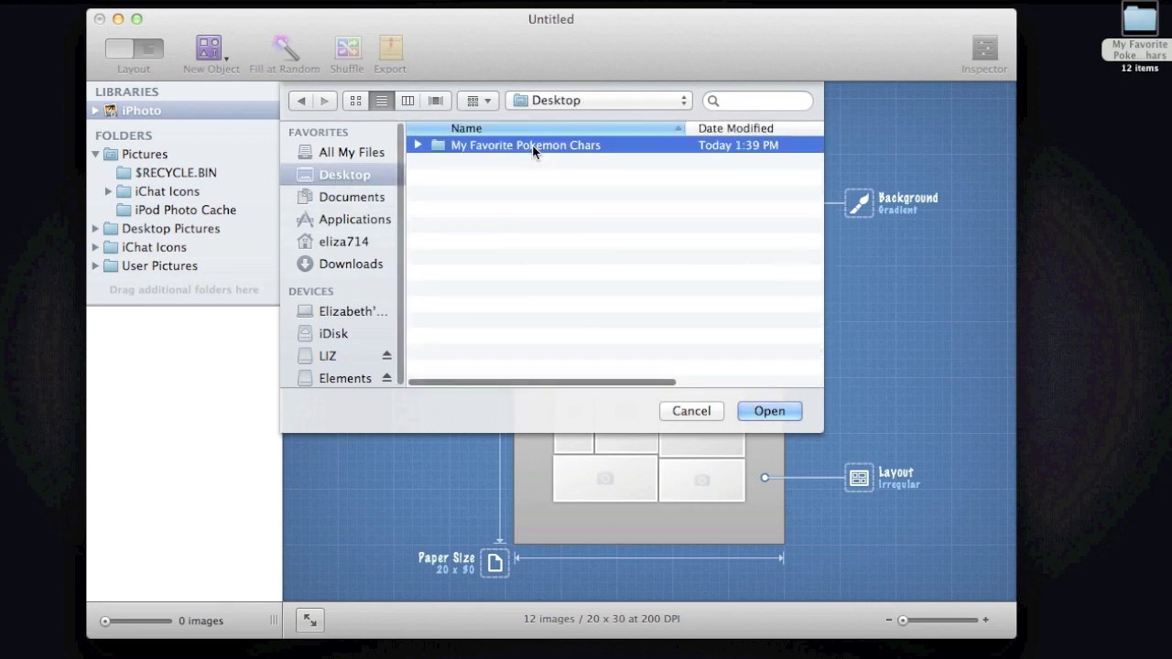
click(777, 412)
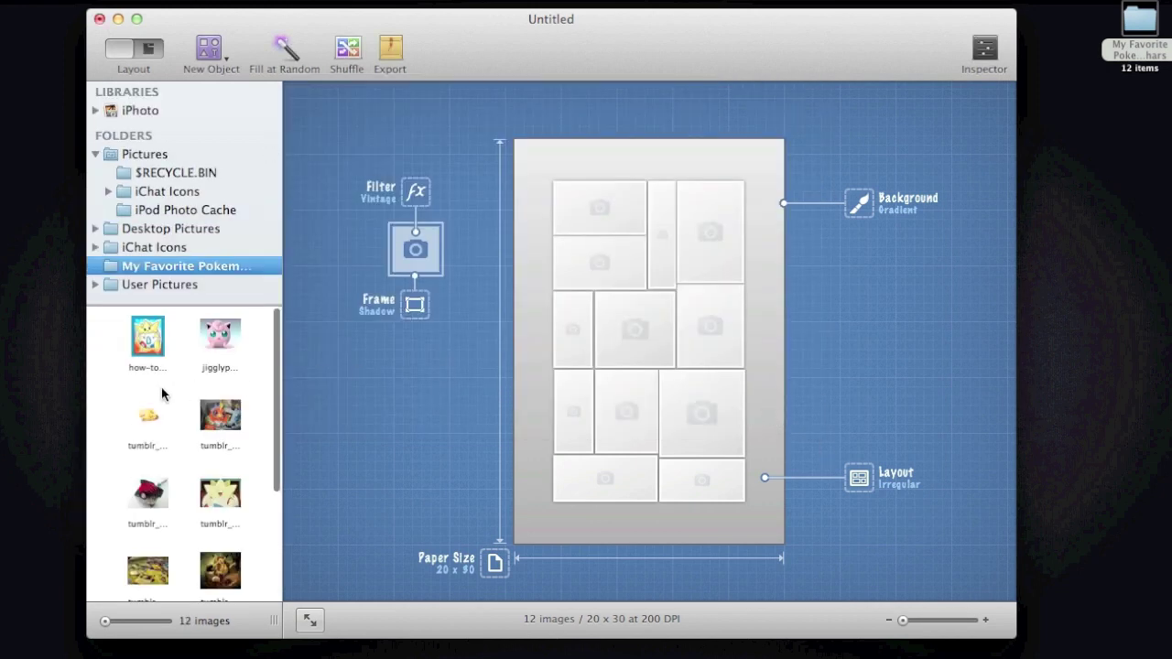
scroll(162, 393, down, 3)
scroll(162, 391, down, 2)
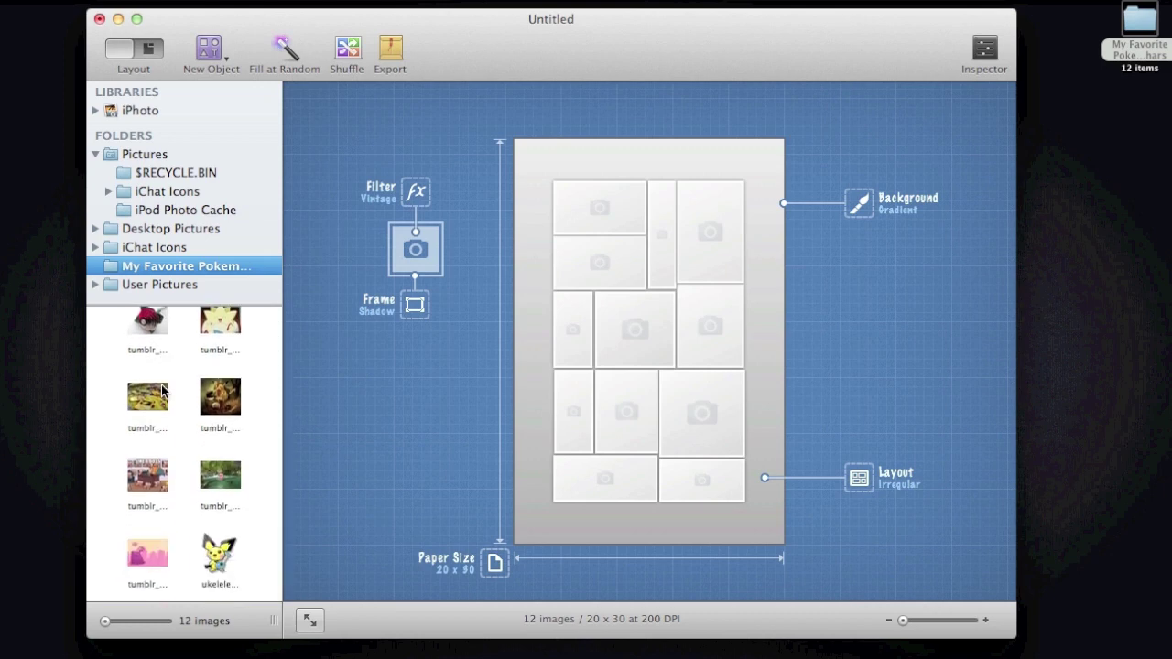
scroll(162, 389, up, 5)
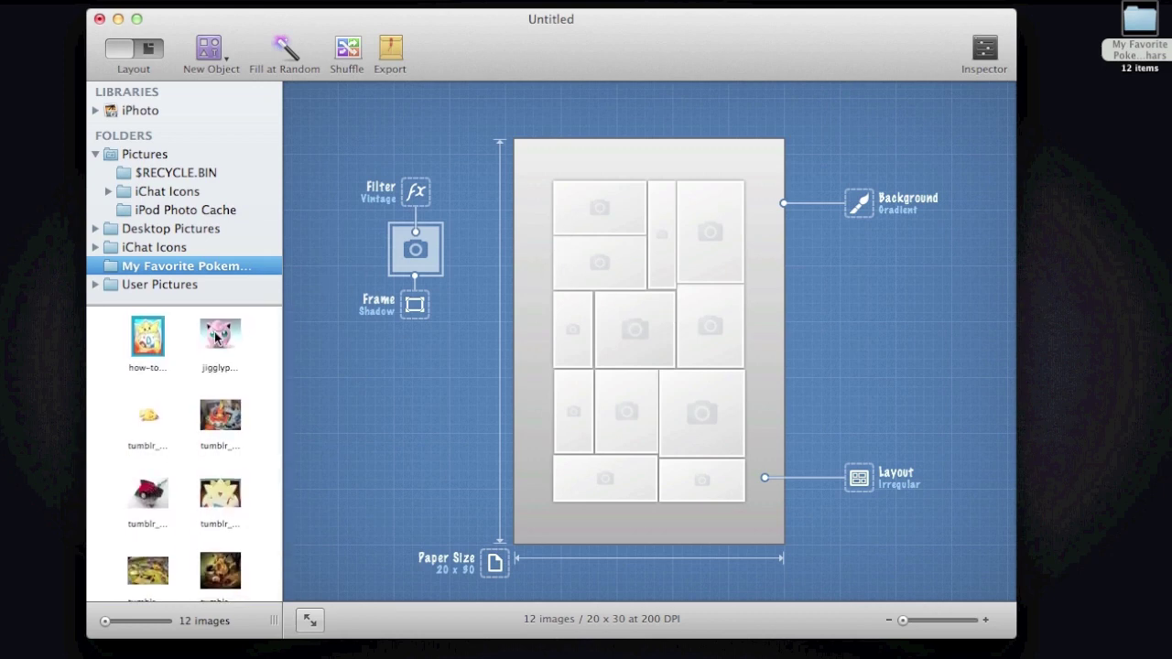
Drag Jigglypuff into the top-left cell and fill right-hand and lower cells.
drag(218, 339, 621, 210)
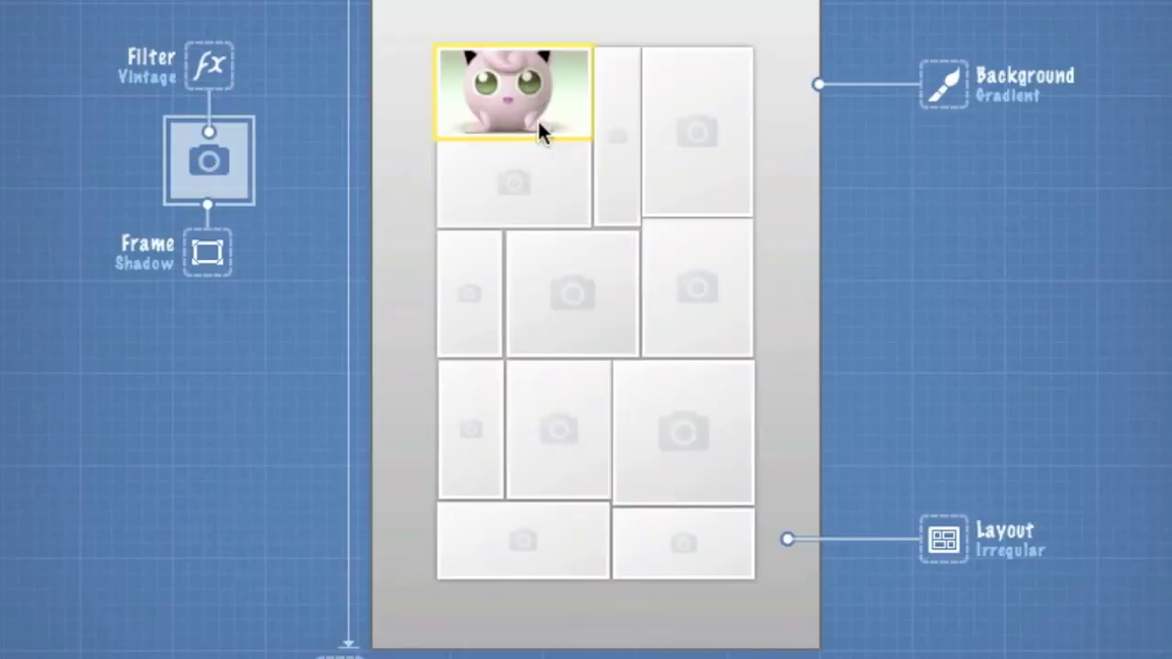
drag(654, 256, 708, 329)
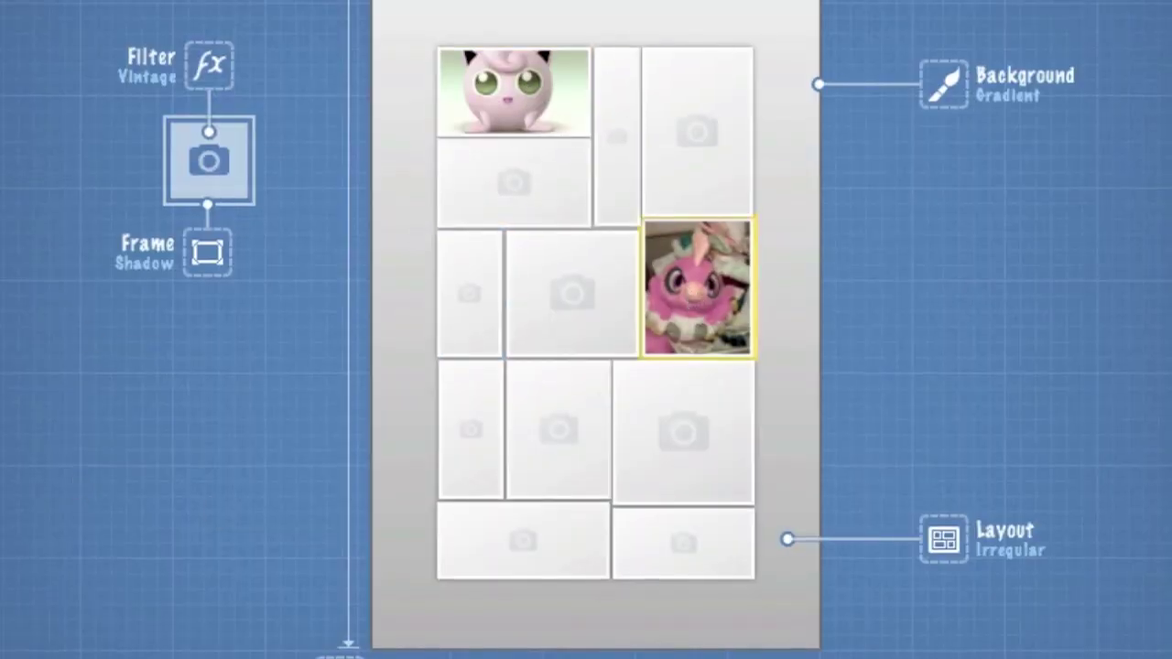
drag(563, 641, 587, 284)
Set the photo filter to None.
click(203, 73)
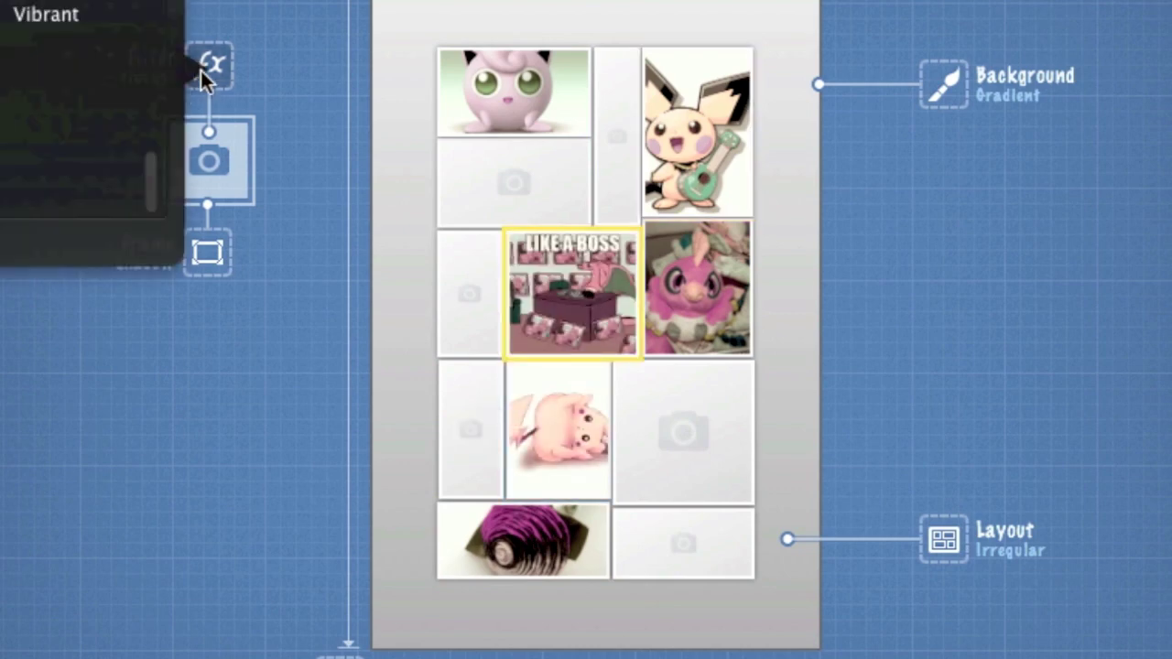
scroll(91, 110, down, 2)
click(196, 432)
Fill the remaining empty cells with Pokemon pictures, then select the bottom-right one.
drag(562, 641, 683, 430)
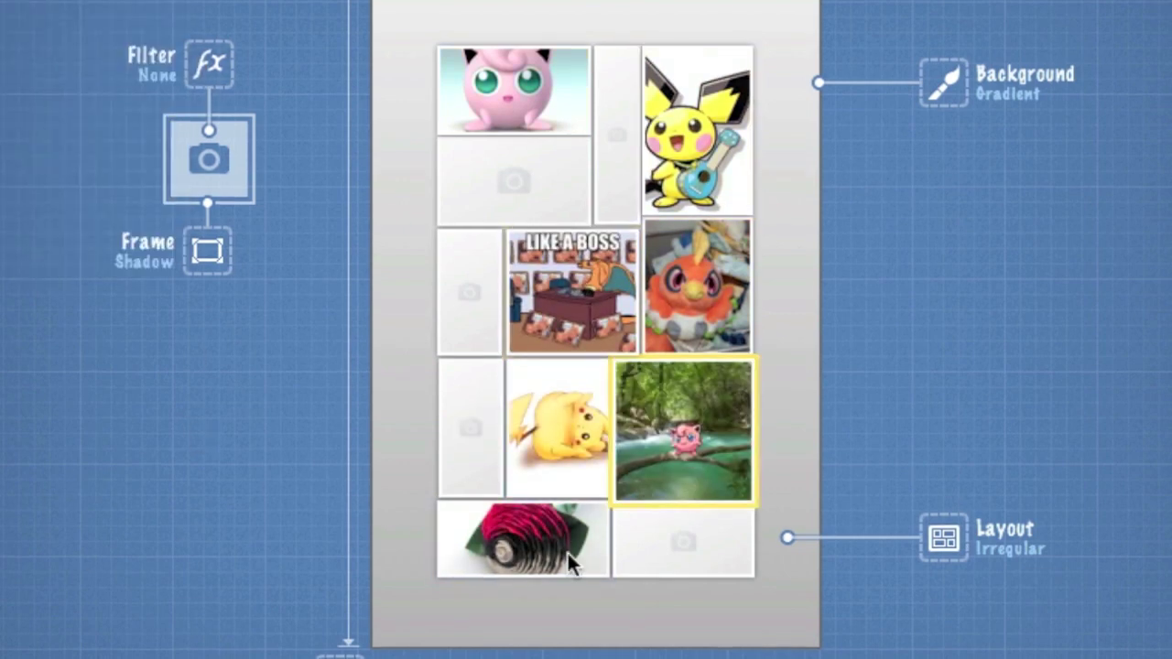
drag(562, 641, 469, 293)
drag(562, 641, 616, 136)
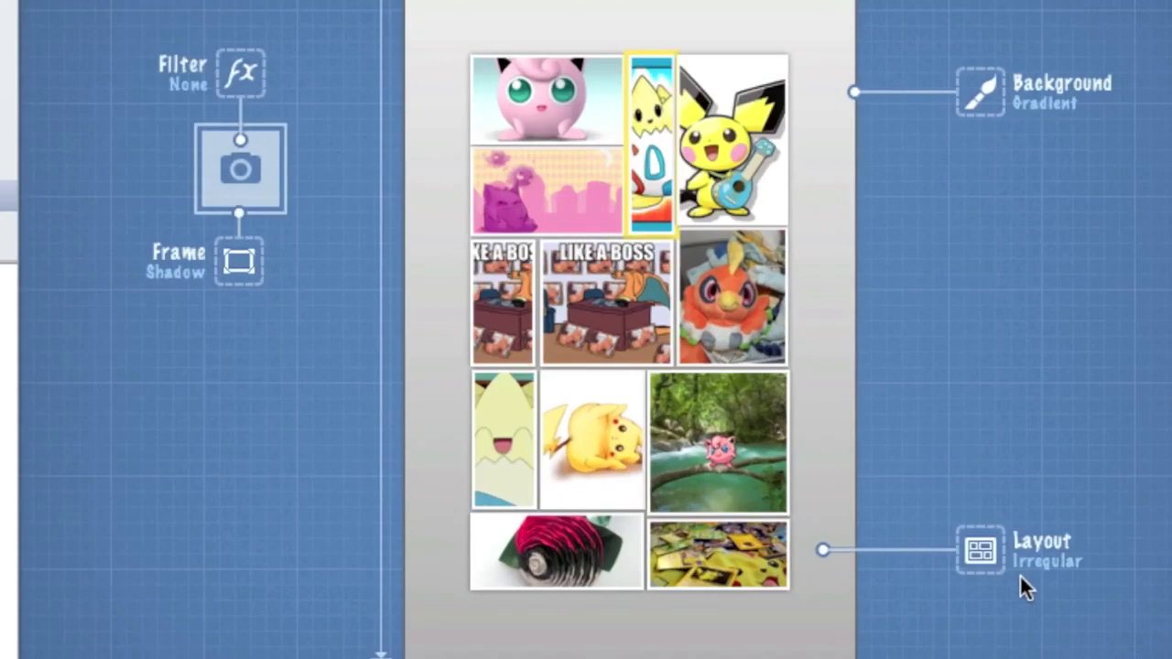
click(769, 572)
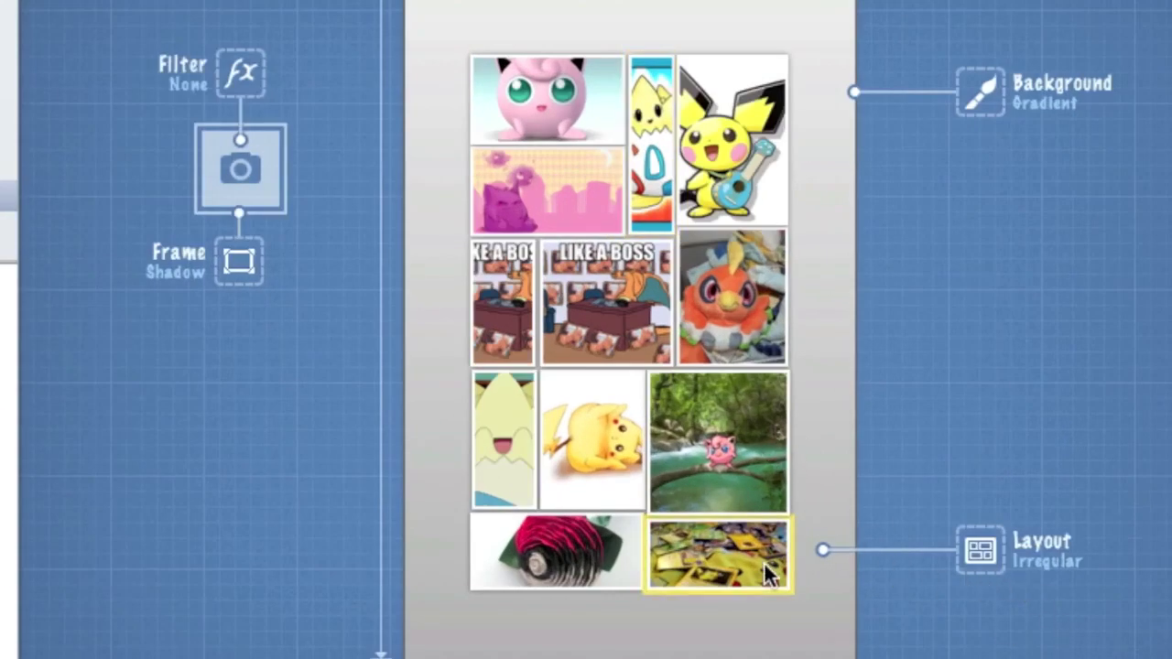
Switch the collage to a Grid layout with Passepartout frames.
click(978, 549)
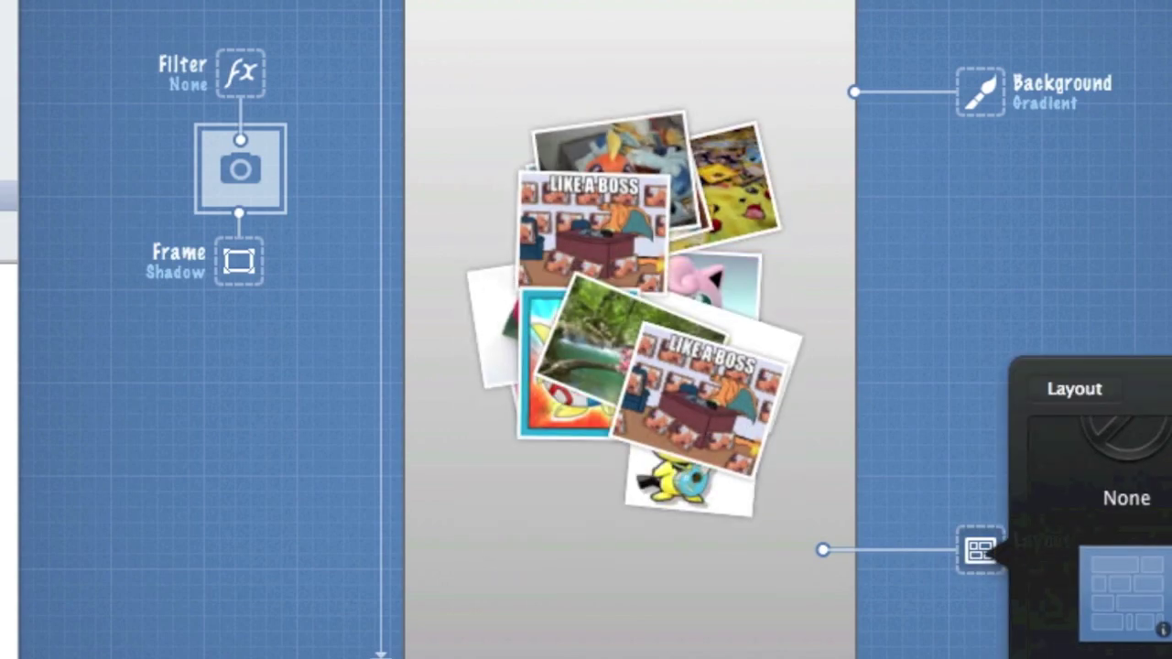
click(1125, 590)
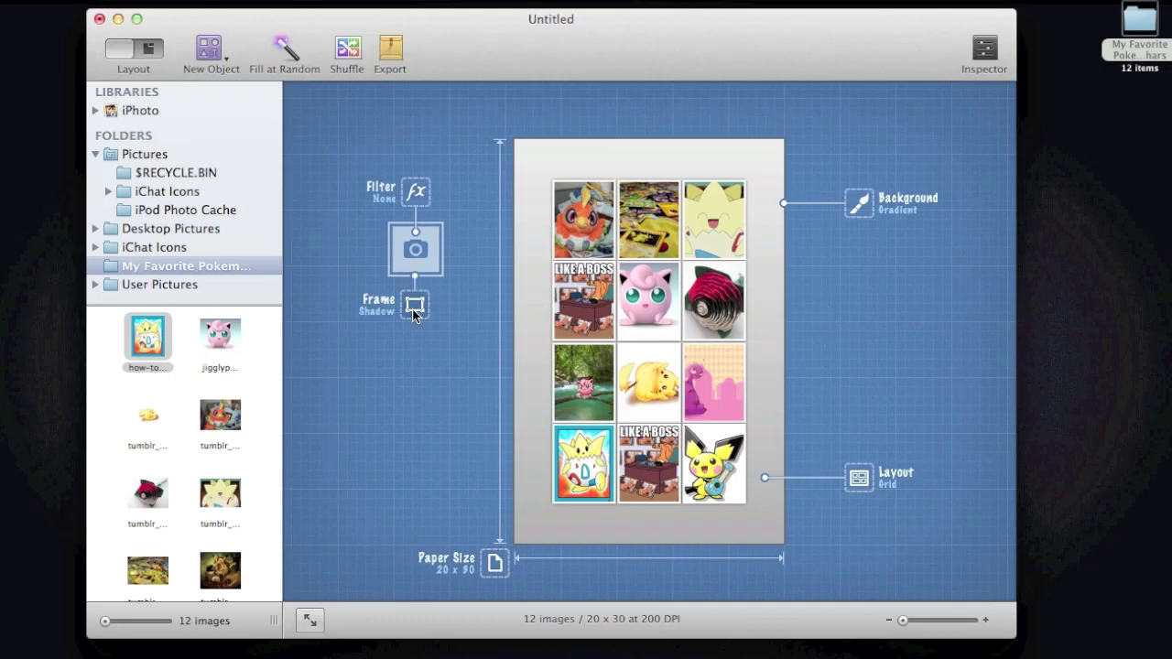
click(414, 307)
key(Up)
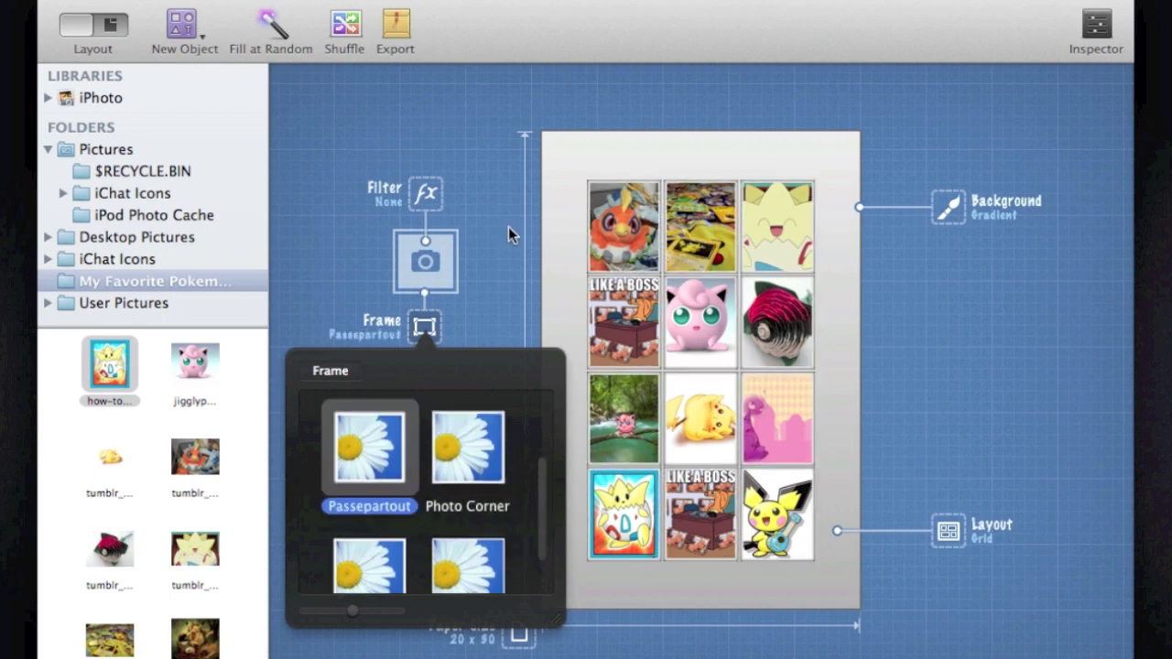
click(508, 226)
Preview several filters (Mist, Pop) and apply the Plastic filter.
click(423, 193)
click(321, 191)
click(209, 164)
click(232, 233)
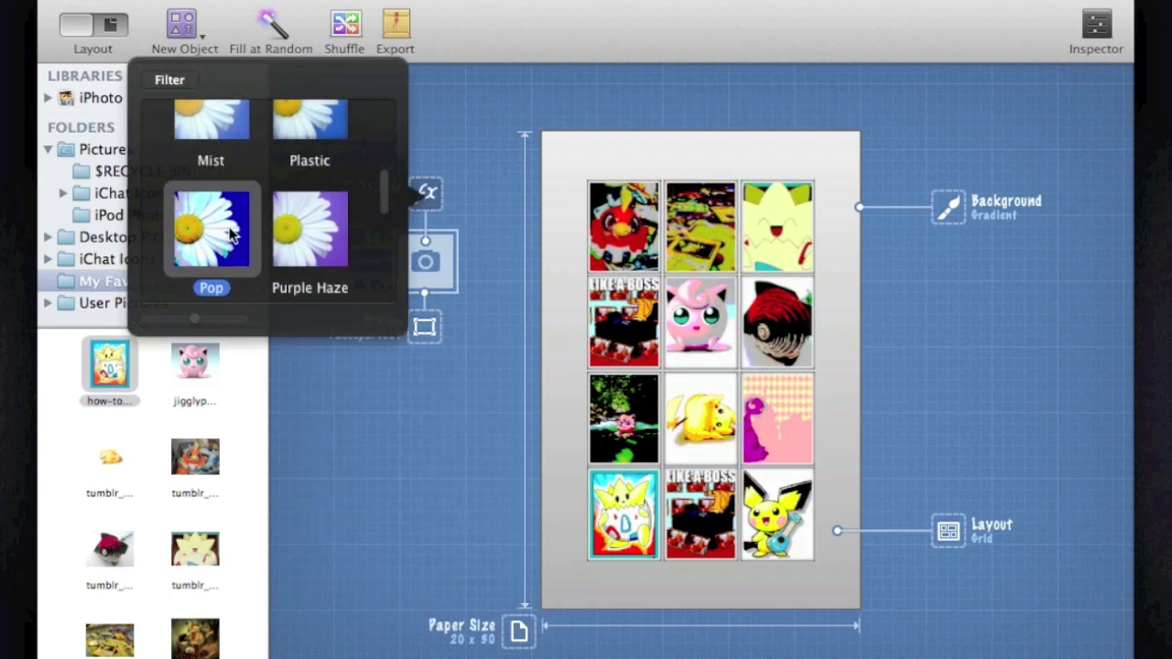
key(Down)
key(Down)
key(Right)
key(Up)
key(Up)
key(Up)
key(Left)
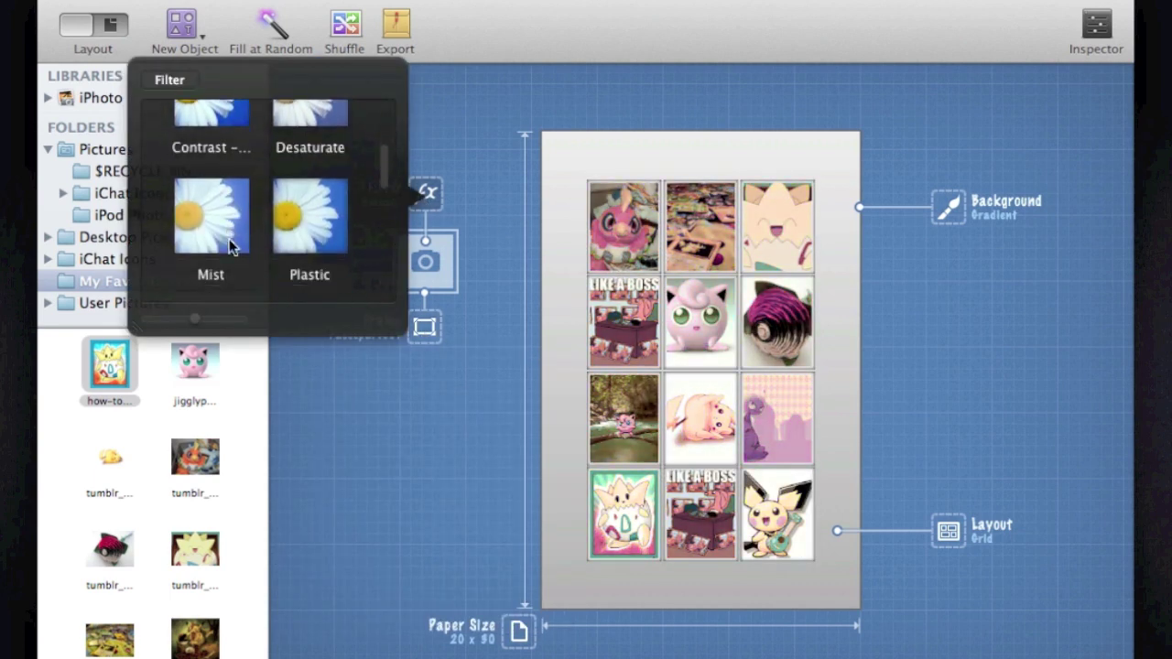
click(307, 220)
click(866, 419)
Keep a gradient paper background after trying tan, then view the collage in Preview.
click(949, 207)
click(1094, 246)
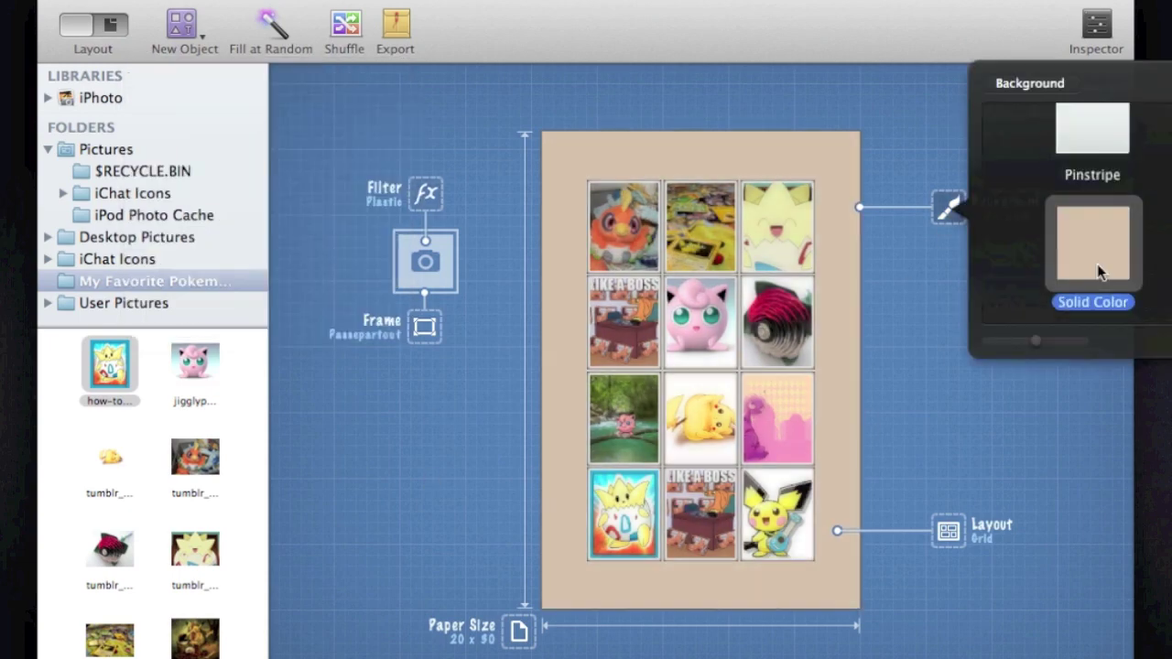
key(Up)
key(Up)
click(890, 405)
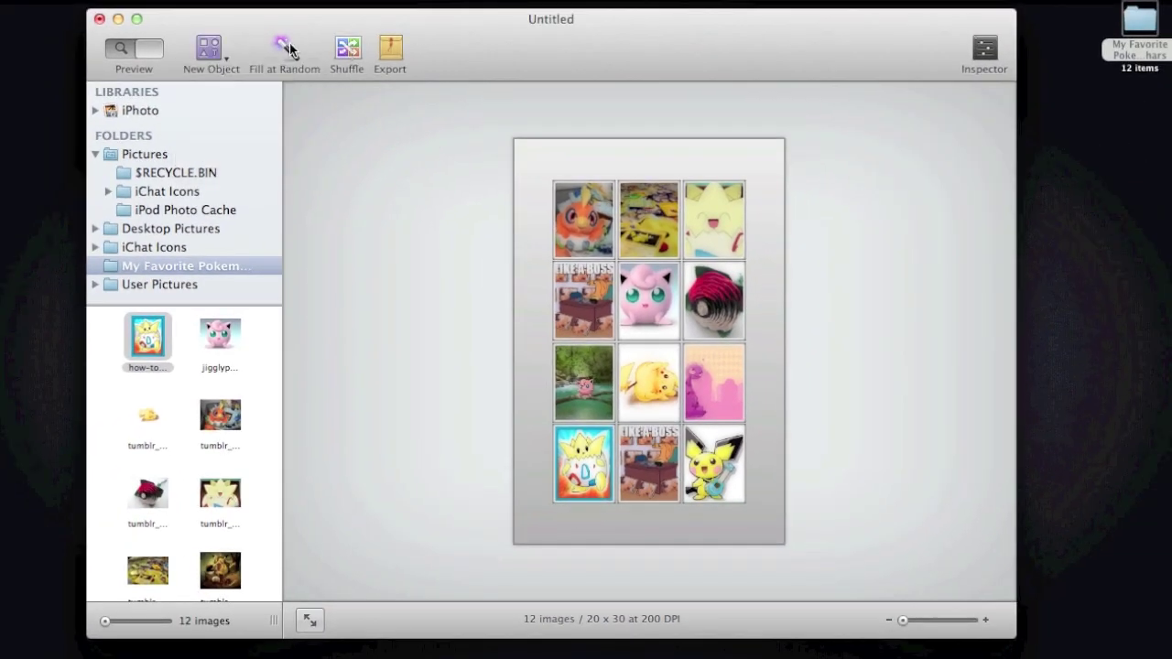
click(242, 2)
mouse_move(284, 1)
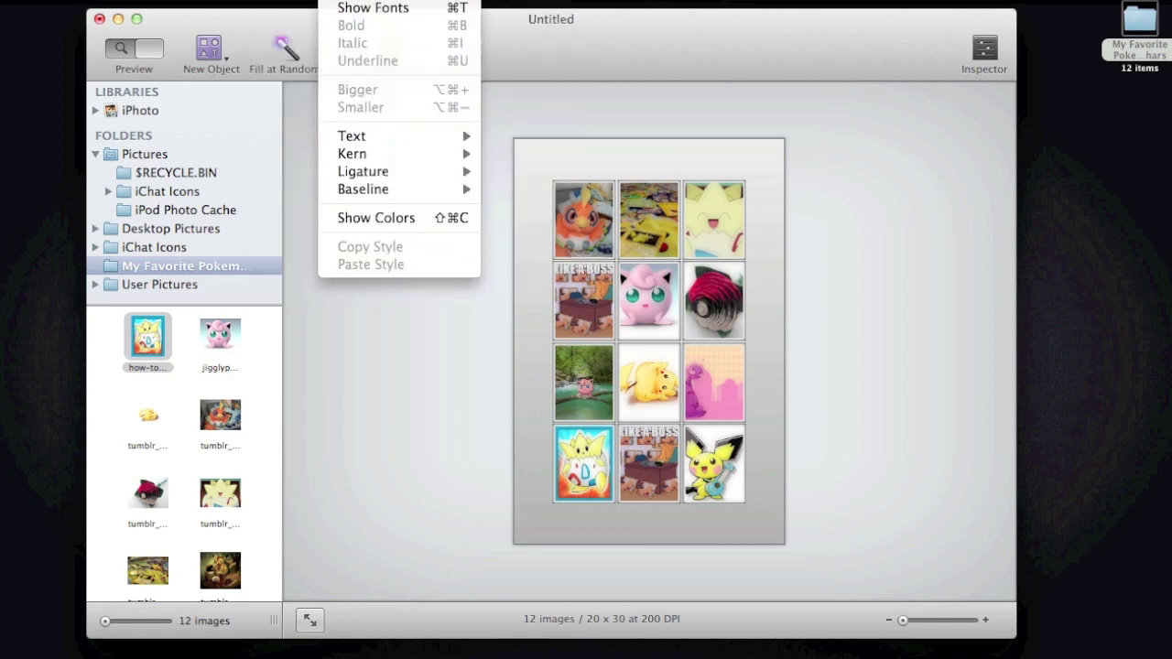
click(433, 360)
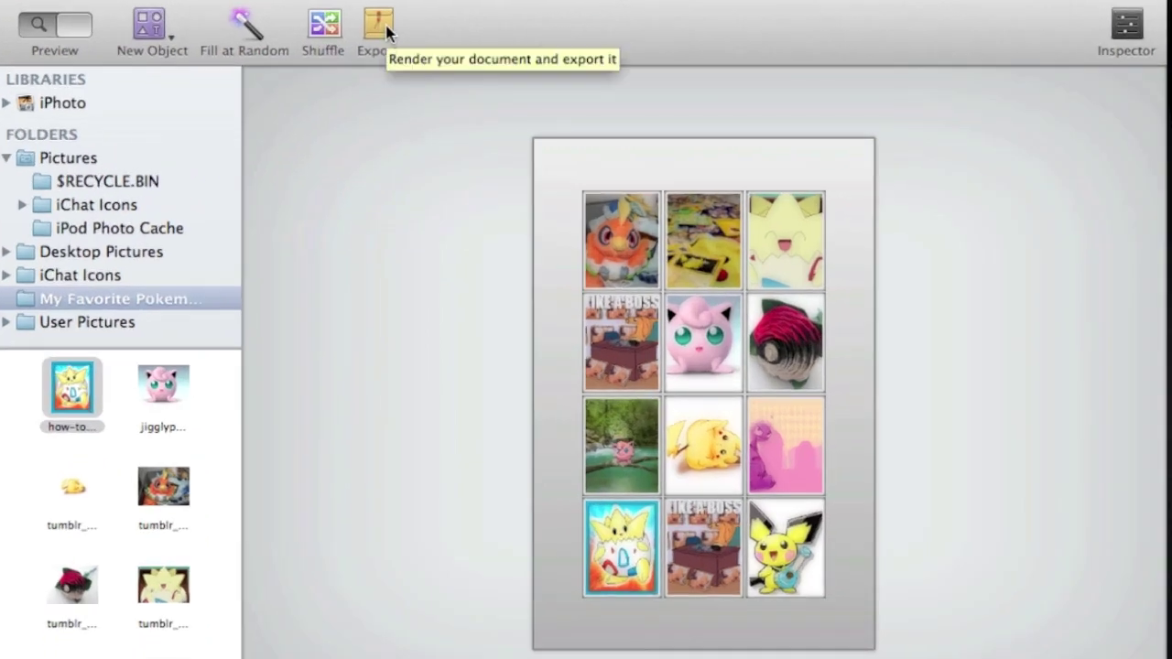
click(385, 29)
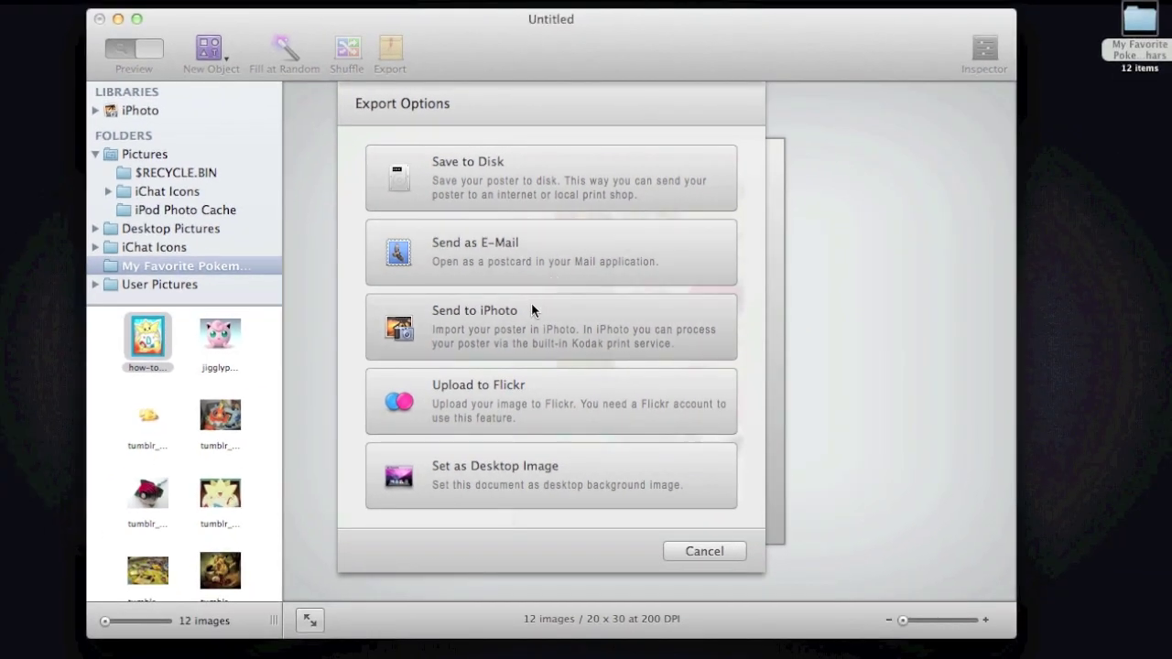
Save the poster to disk as 'Pokemon Collage' in JPG format on the Desktop.
click(516, 189)
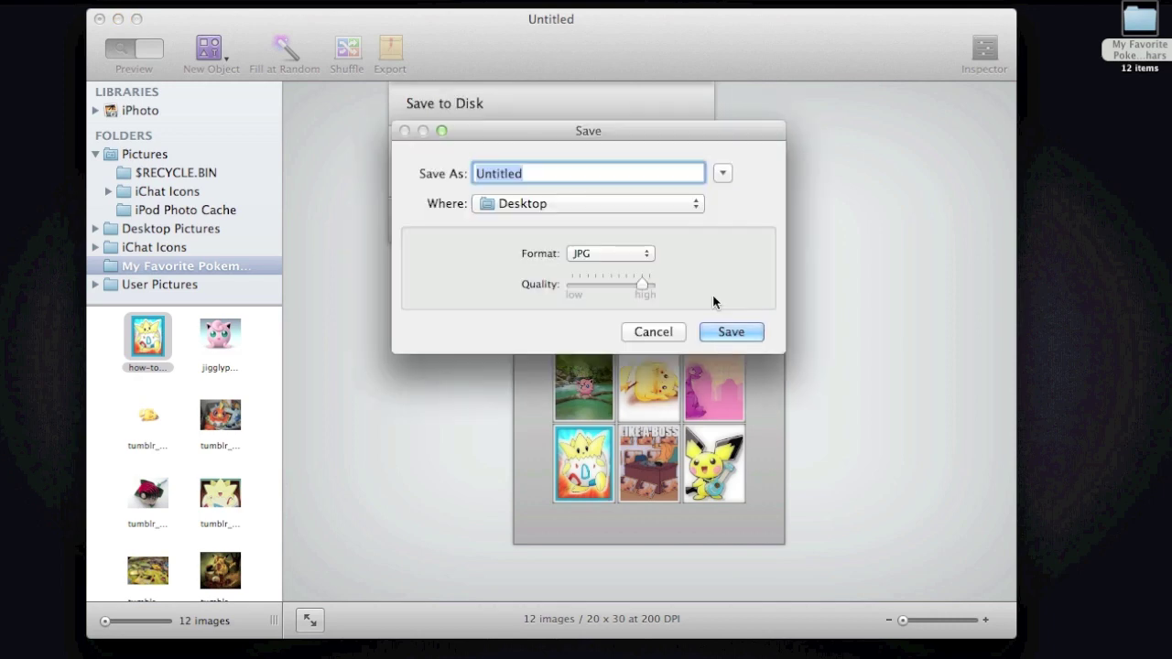
text(Pokemon Collage)
click(727, 329)
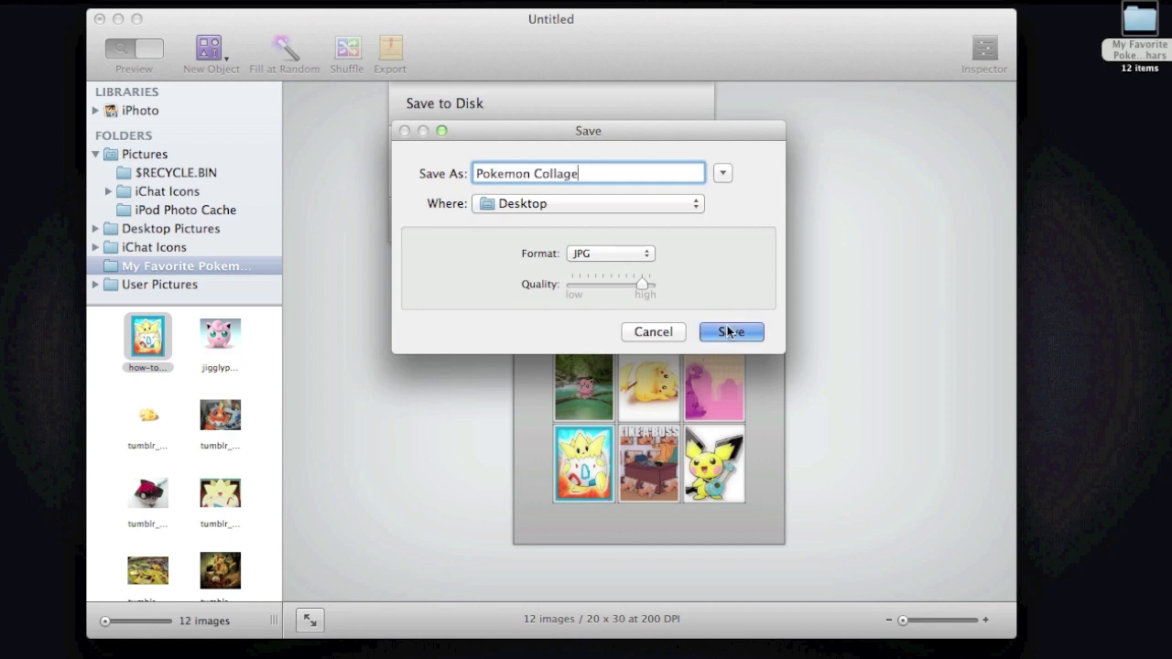